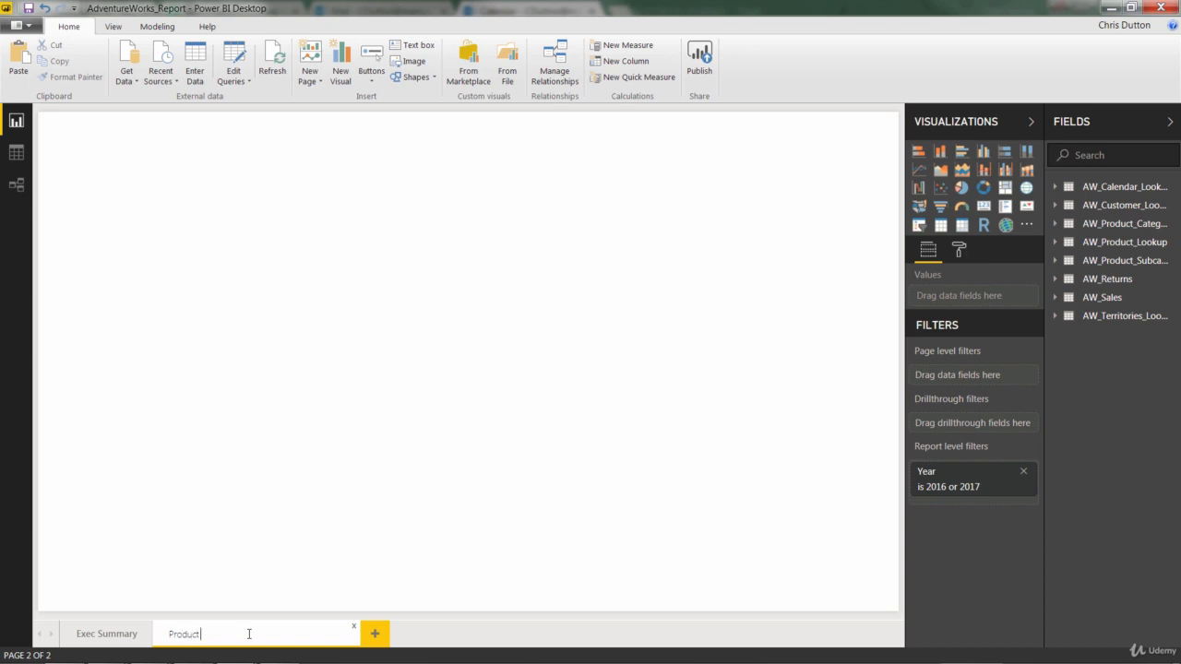
Finish naming the new page Product Detail and copy the Adventure Works Cycles logo onto it from the Exec Summary page
type("Detail")
key("Return")
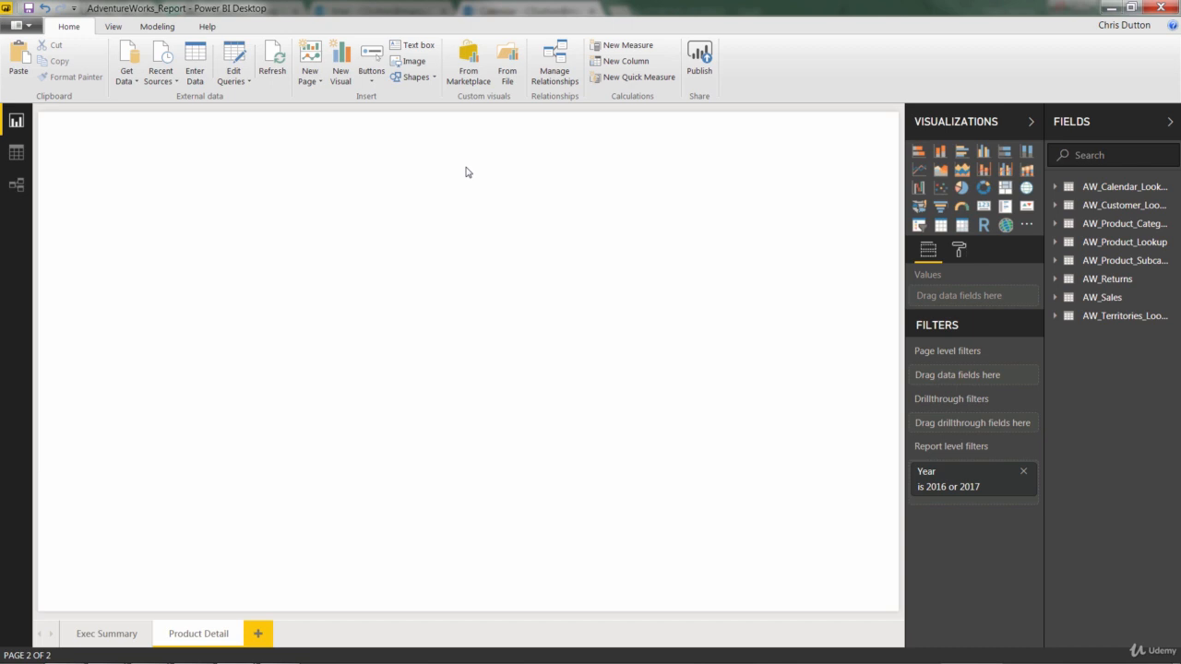
left_click(99, 632)
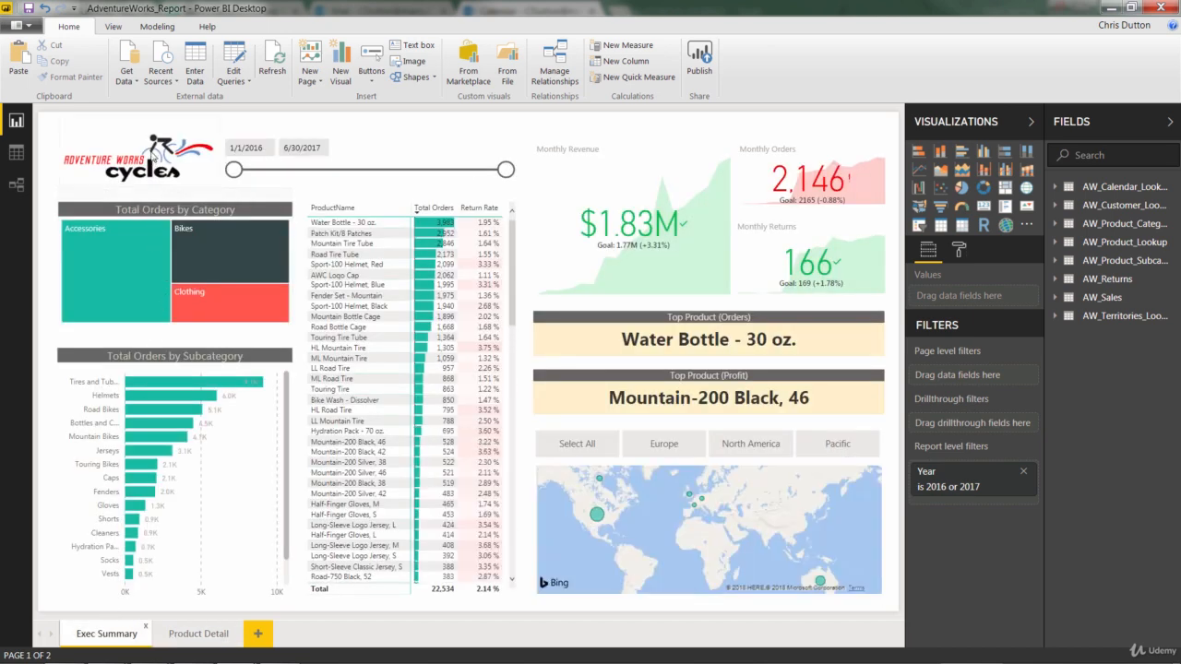
left_click(154, 157)
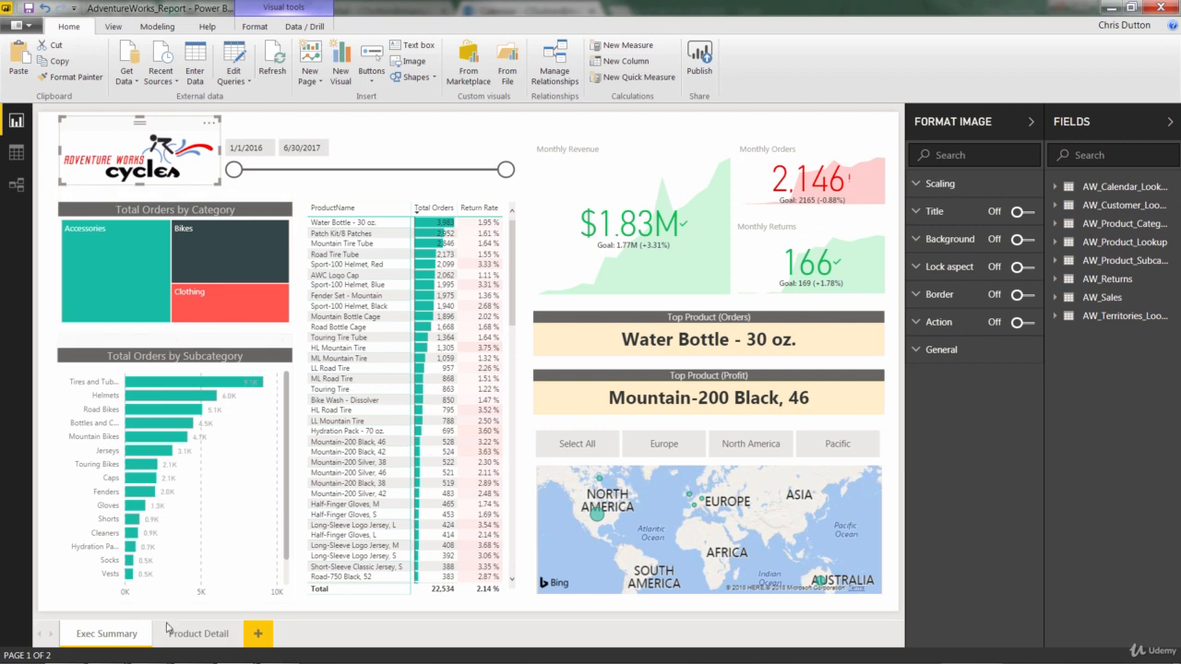
left_click(194, 634)
key("ctrl+v")
left_click(482, 275)
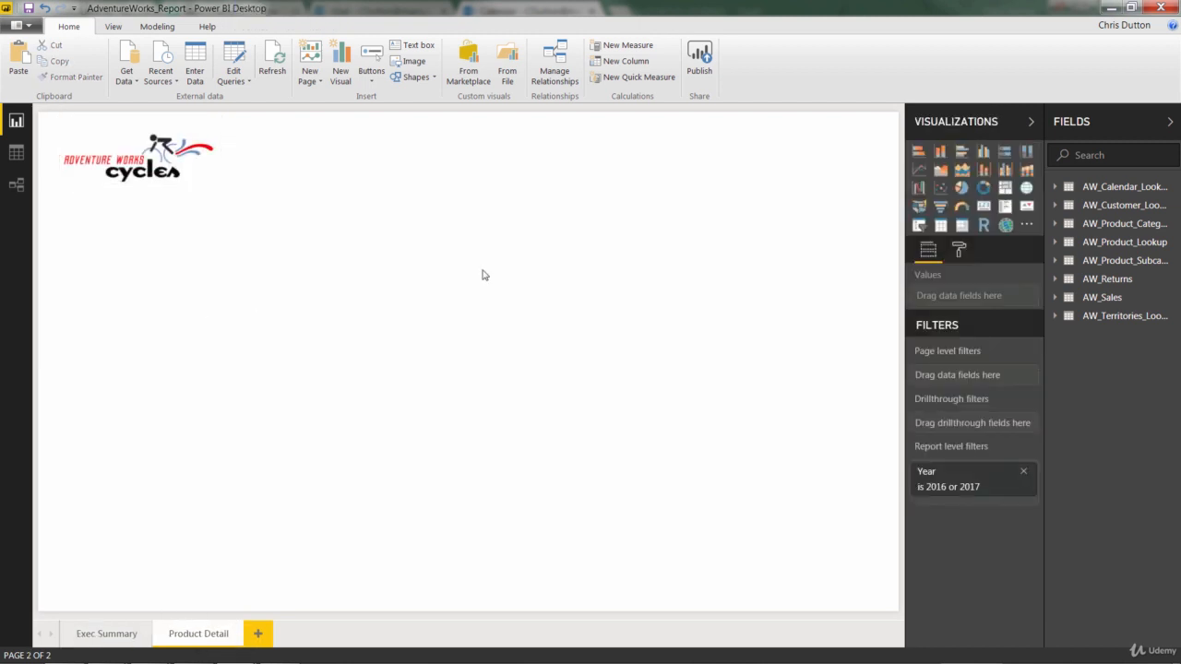
left_click(108, 633)
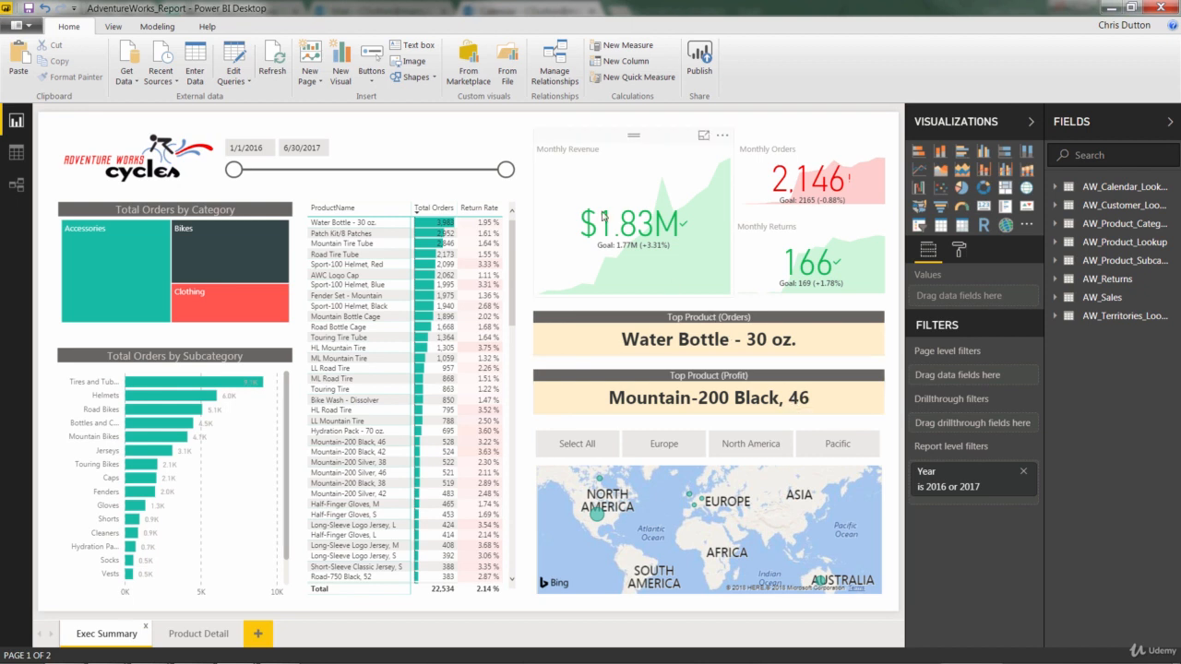
mouse_move(505, 170)
left_mouse_down()
mouse_move(468, 171)
mouse_move(506, 172)
left_mouse_up()
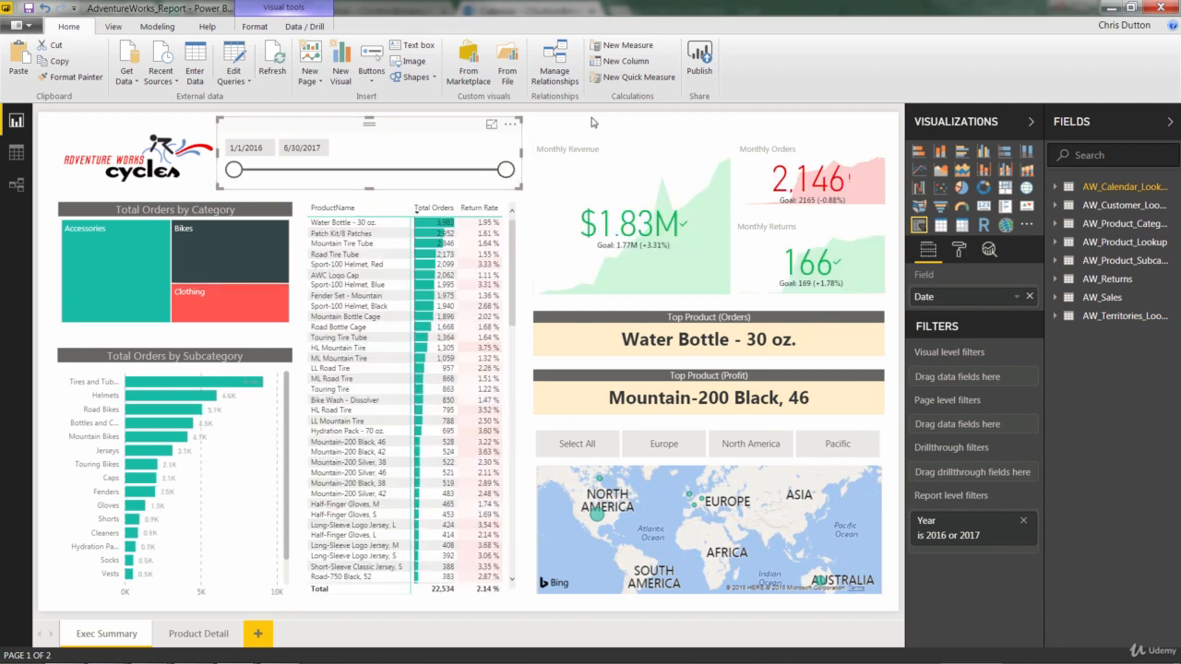
left_click(220, 132)
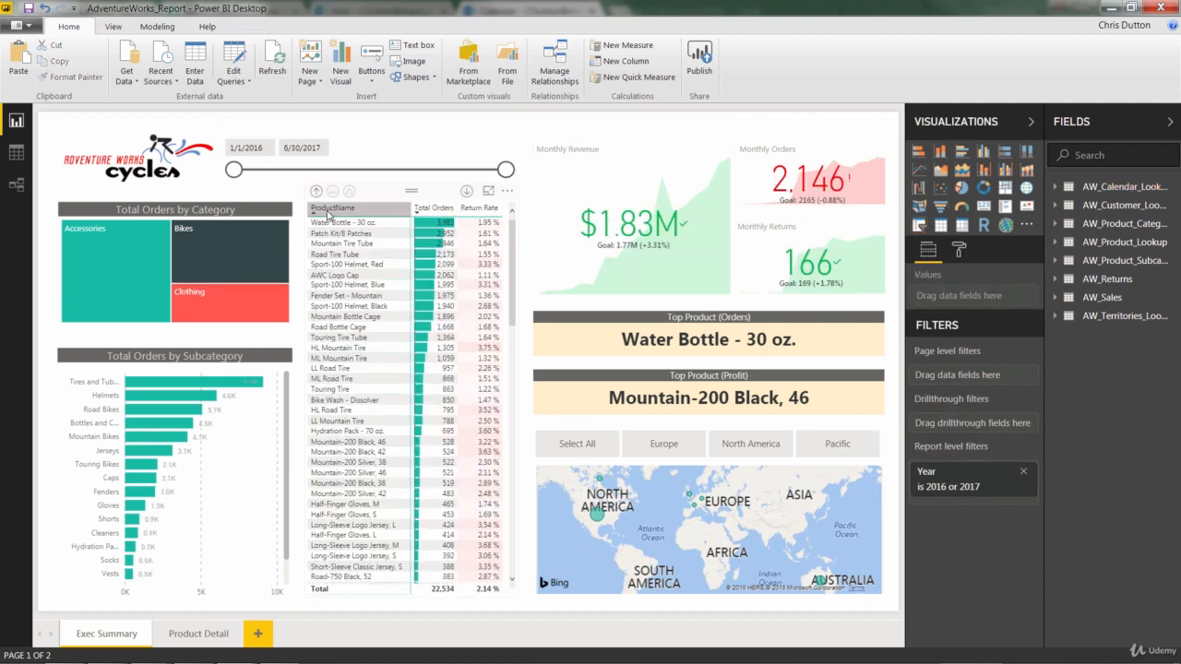
left_click(194, 634)
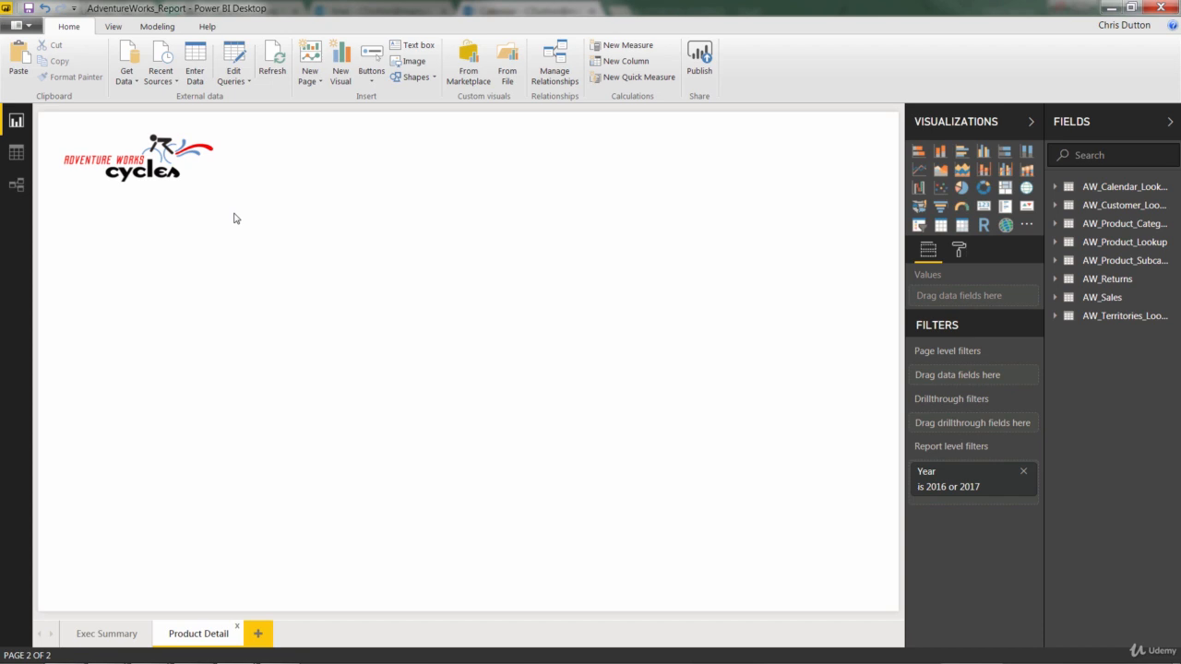
Add a line chart below the logo on the Product Detail page, stretched across most of the page width and made slightly taller
left_click(918, 171)
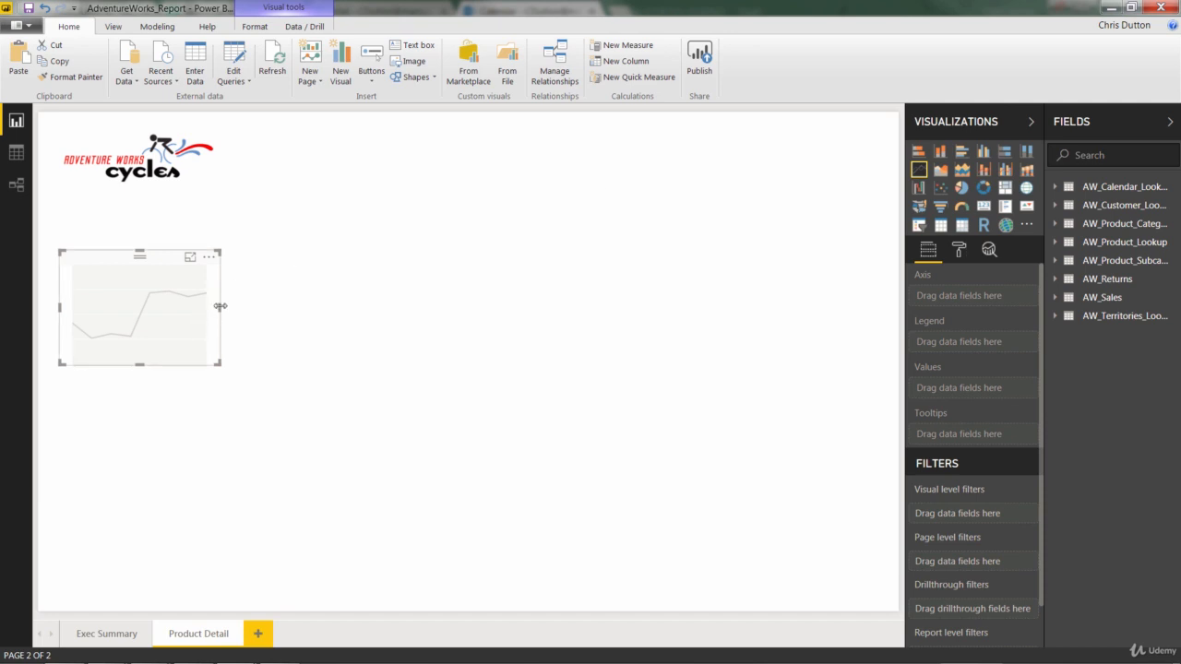
left_click_drag(220, 306, 823, 307)
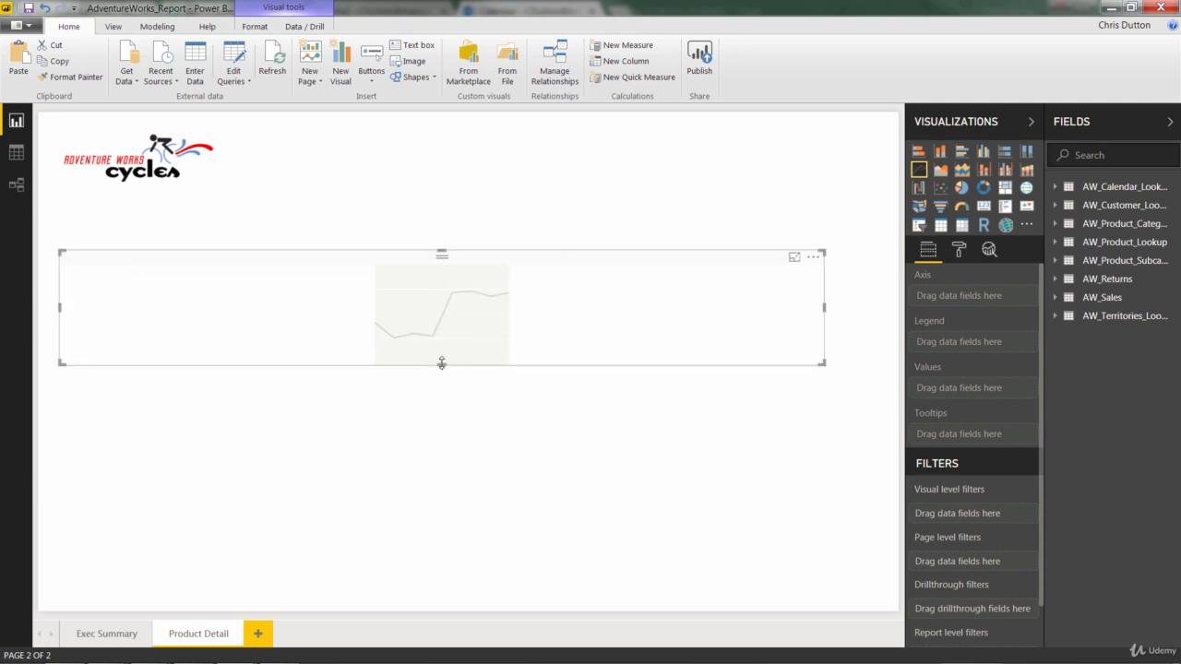
left_click_drag(441, 364, 443, 402)
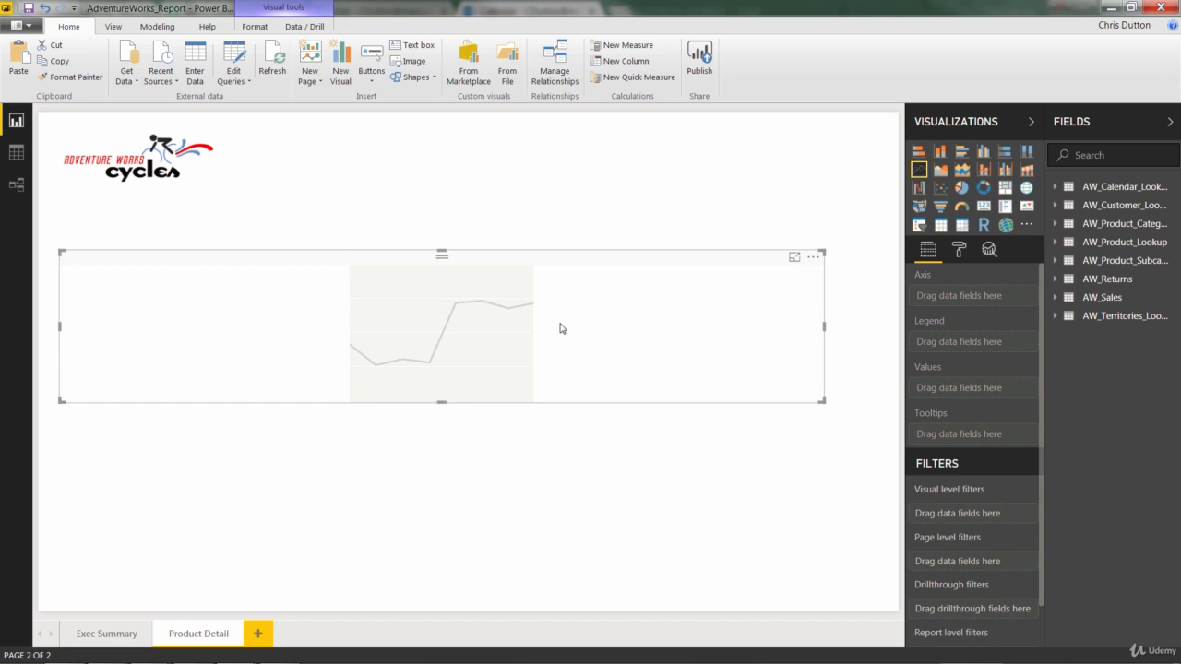
Plot Total Profit from the AW_Sales table as the line chart's values
left_click(1070, 299)
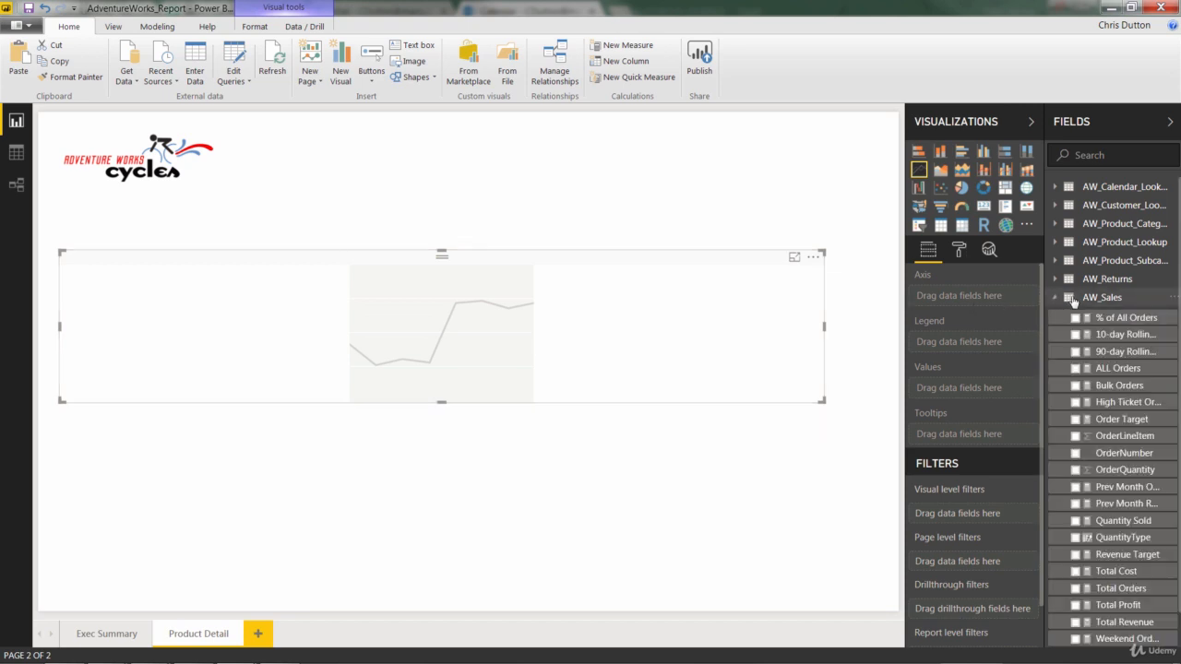
scroll(1098, 397, "down", 2)
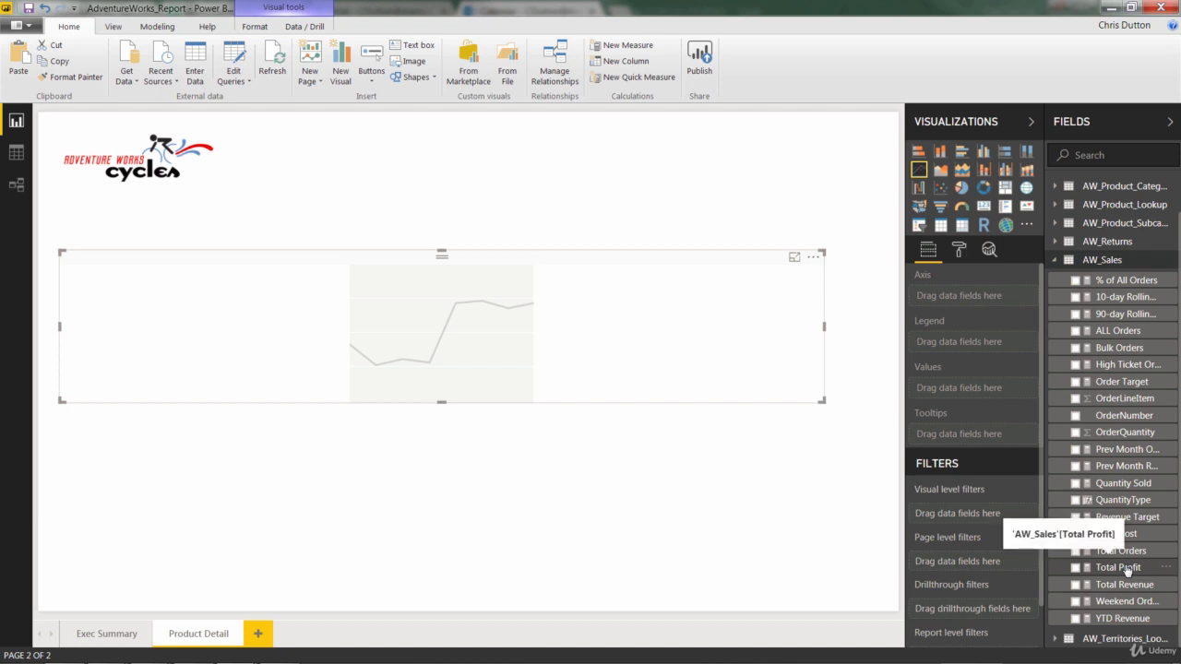
left_click_drag(1126, 568, 990, 390)
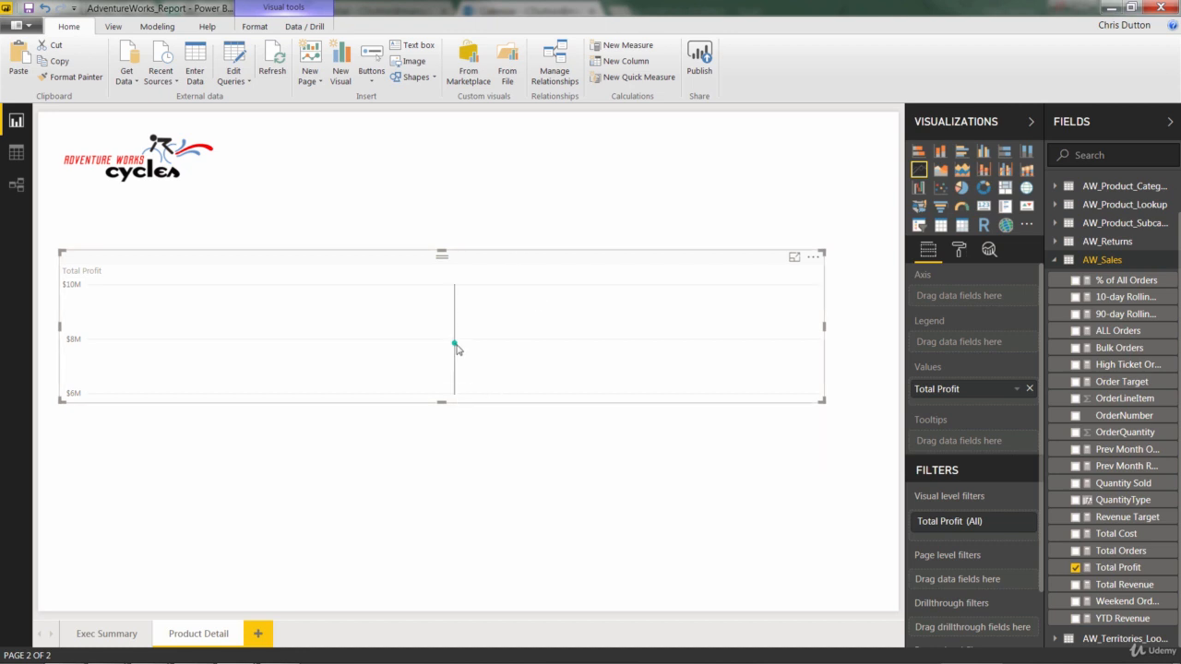
mouse_move(458, 350)
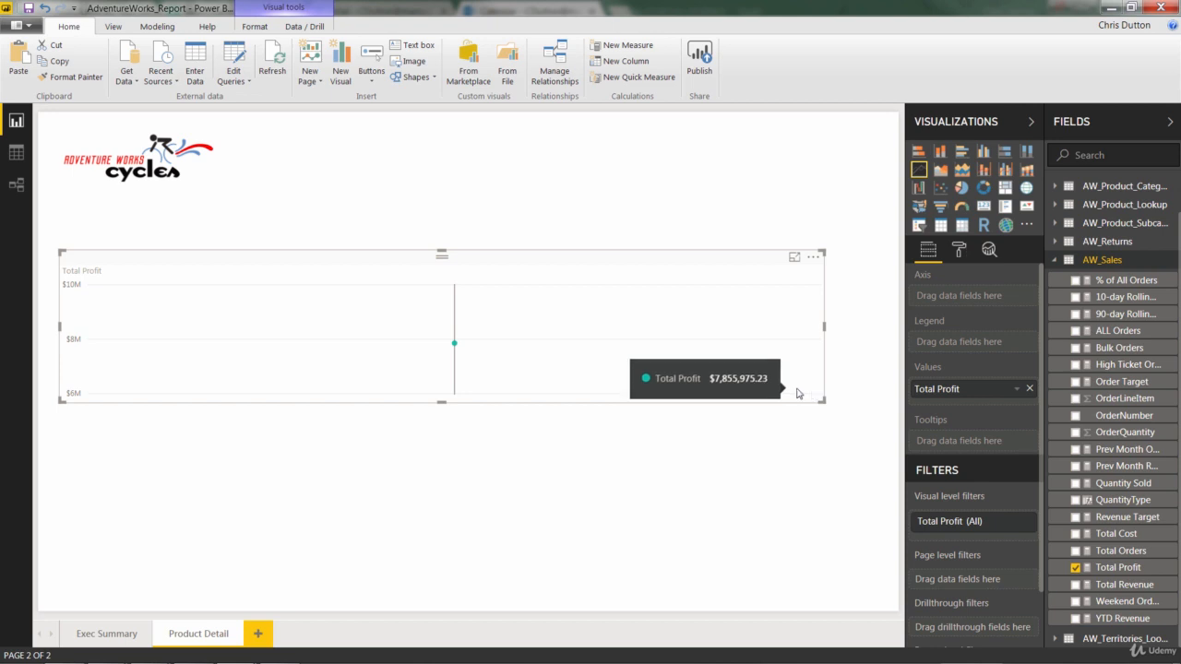
Use Start of Week from the calendar lookup table as the chart's axis, as the plain date field instead of the date hierarchy
scroll(1070, 216, "up", 2)
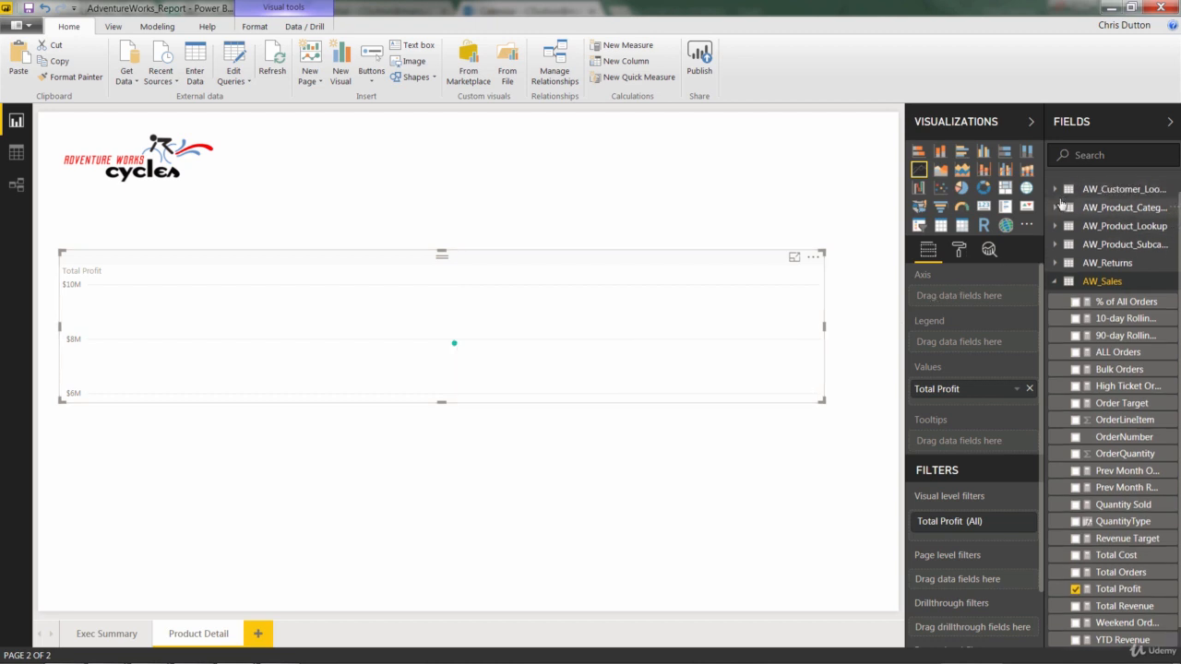
left_click(1055, 187)
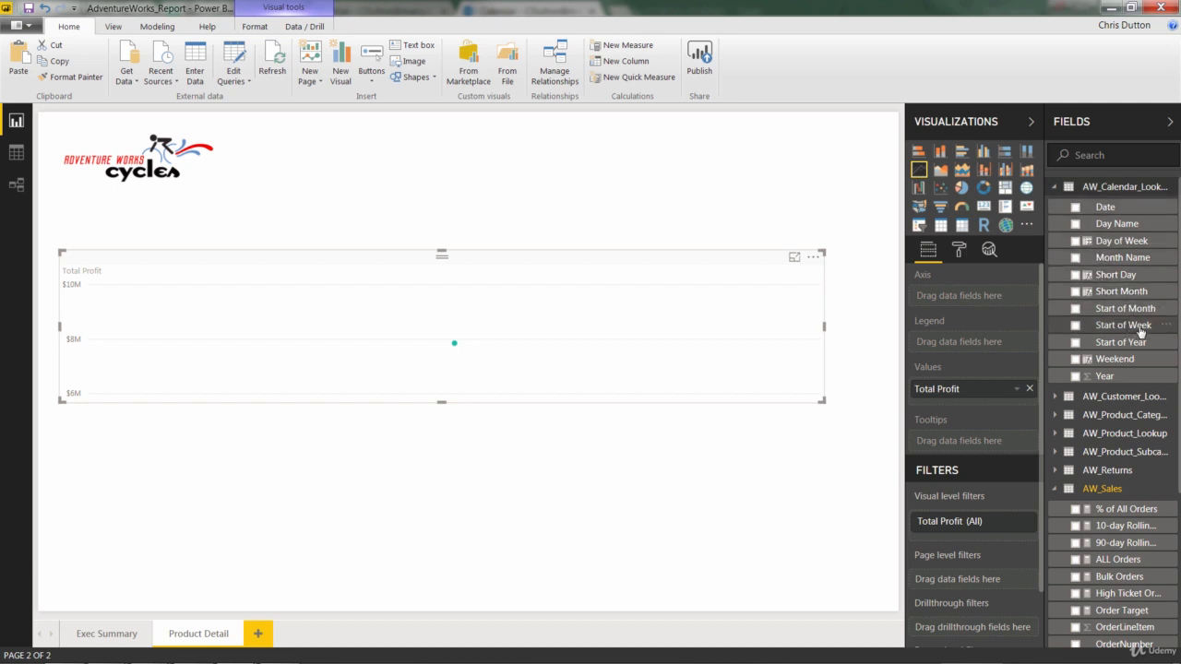
left_click_drag(1138, 330, 1001, 304)
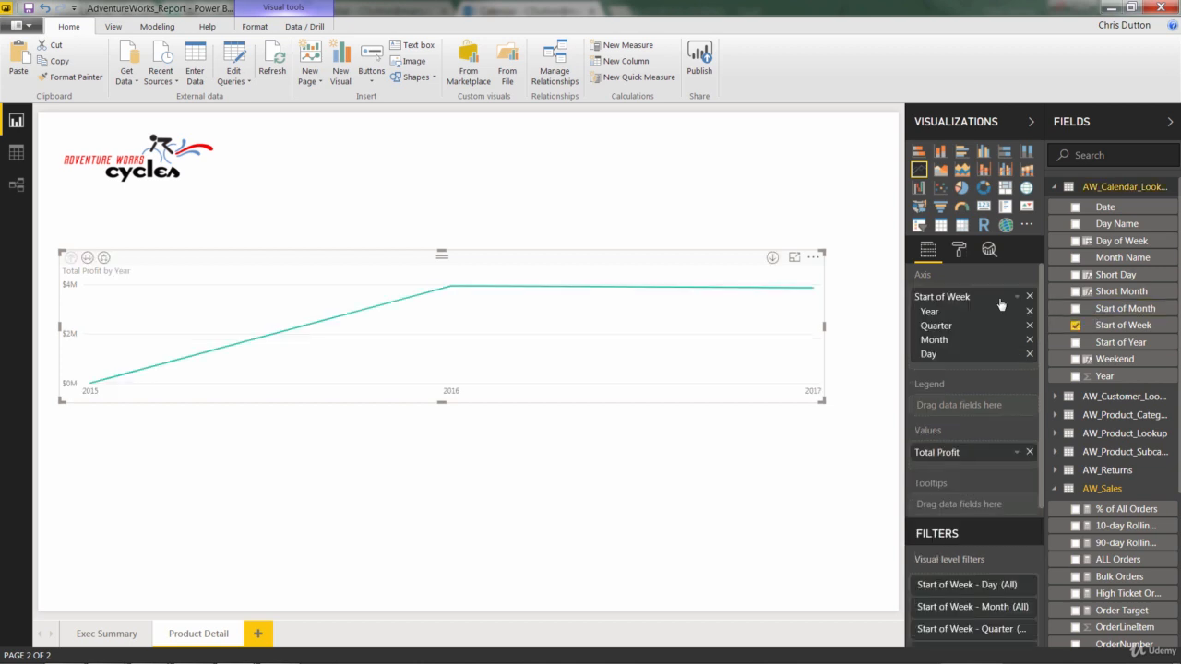
left_click(1018, 298)
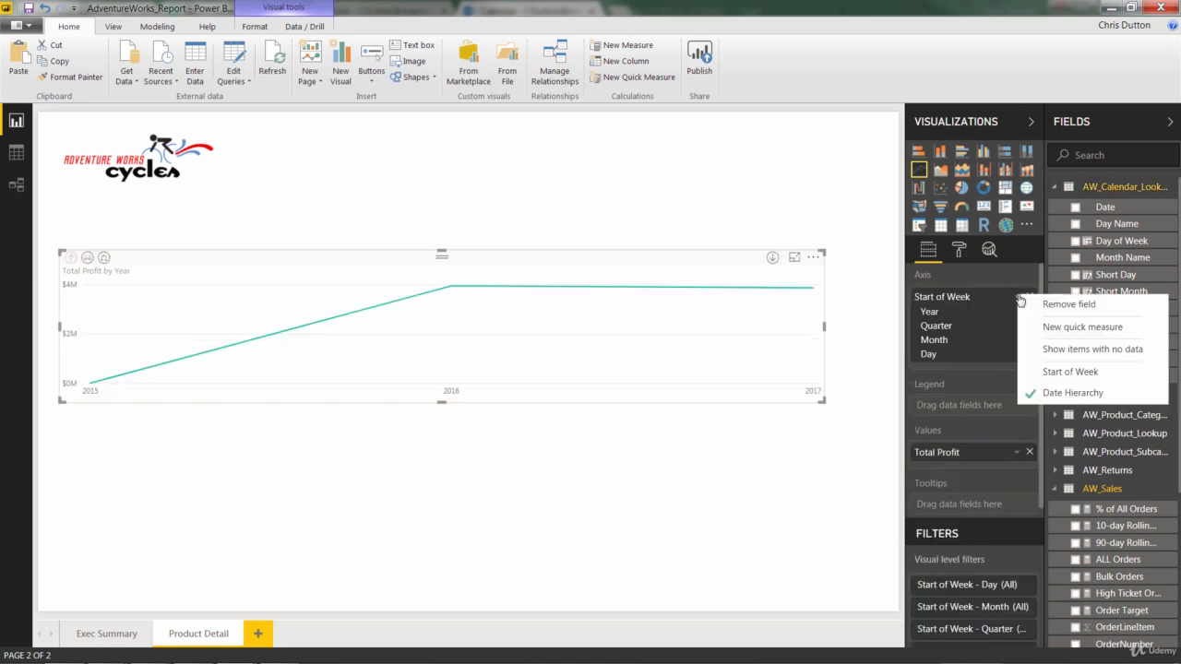
left_click(1075, 373)
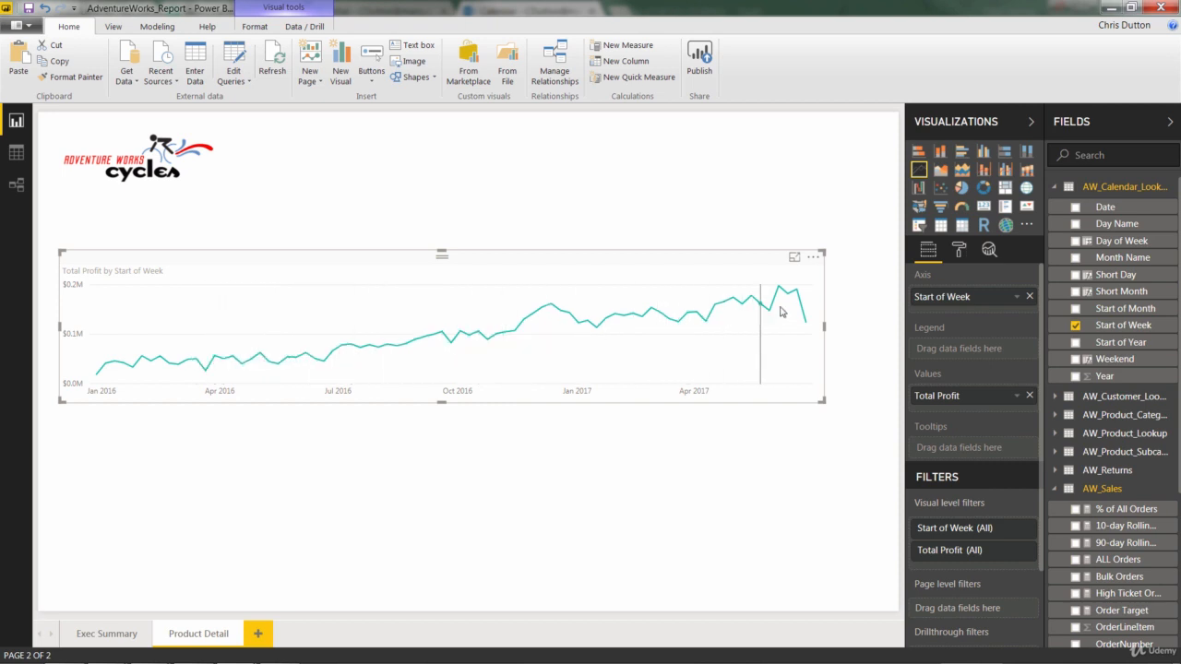
mouse_move(806, 320)
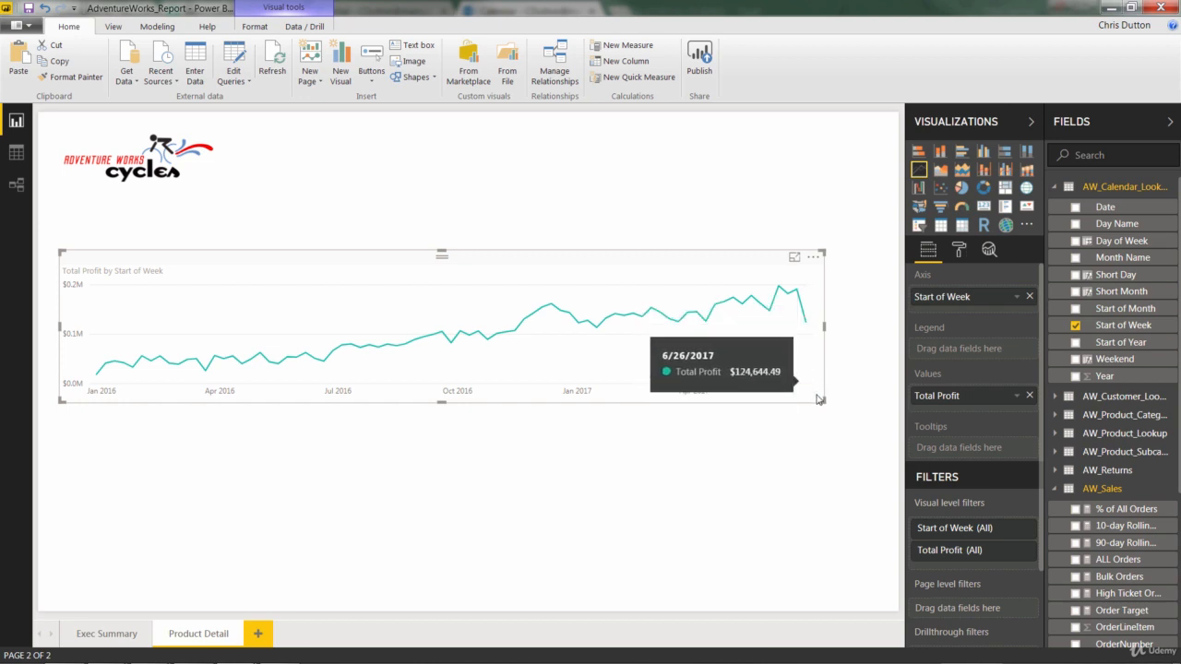
Enlarge the line chart to nearly the full page width and set its title to "Weekly Profit"
left_click_drag(822, 401, 881, 438)
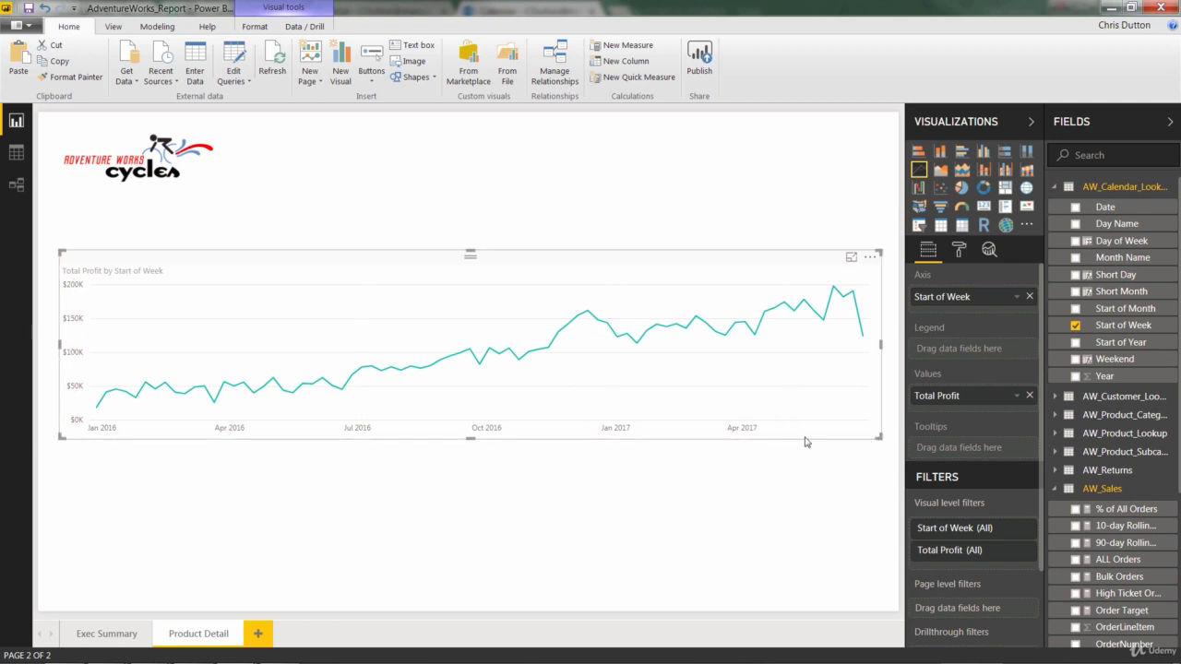
left_click(957, 256)
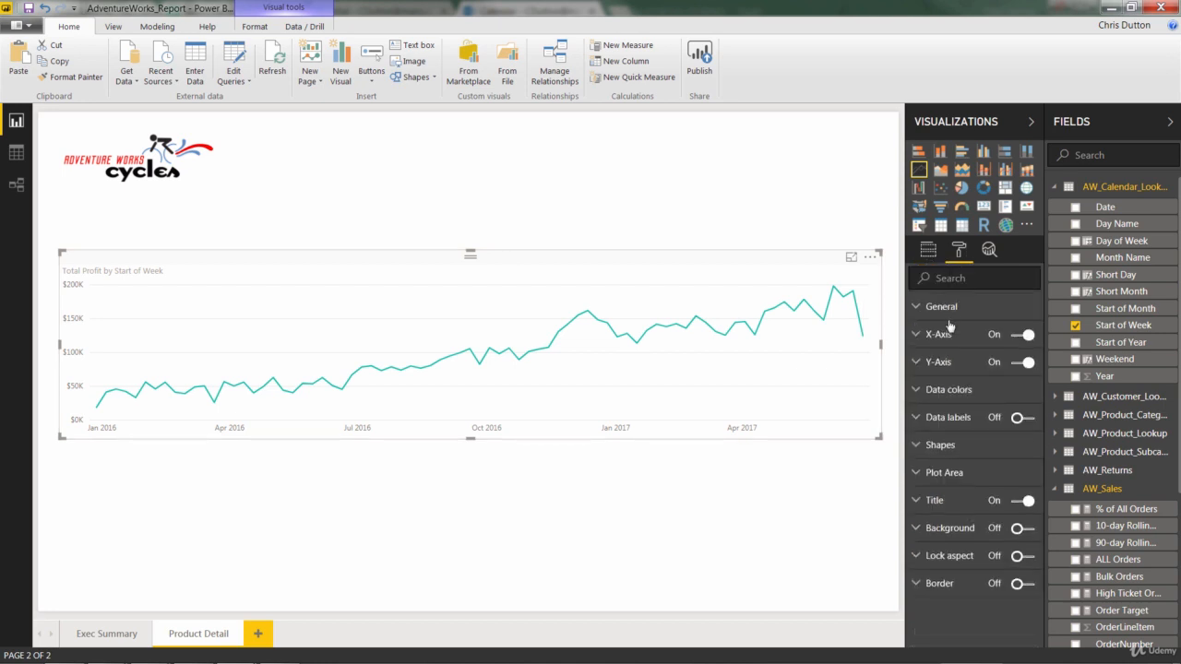
left_click(914, 501)
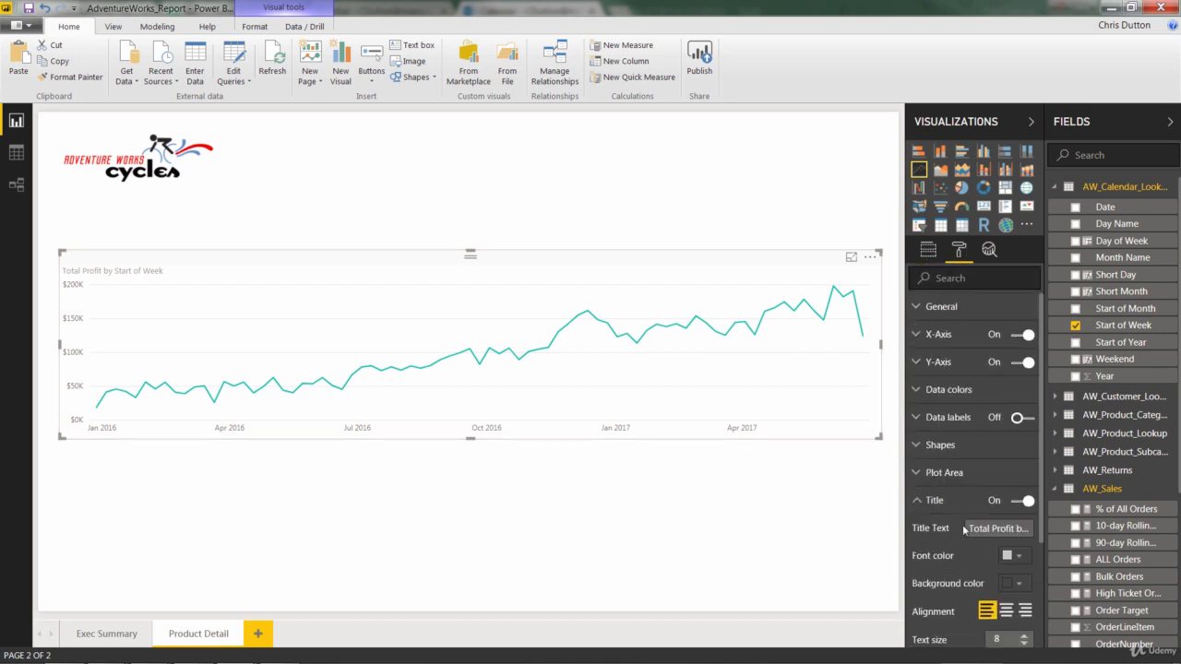
left_click(1015, 529)
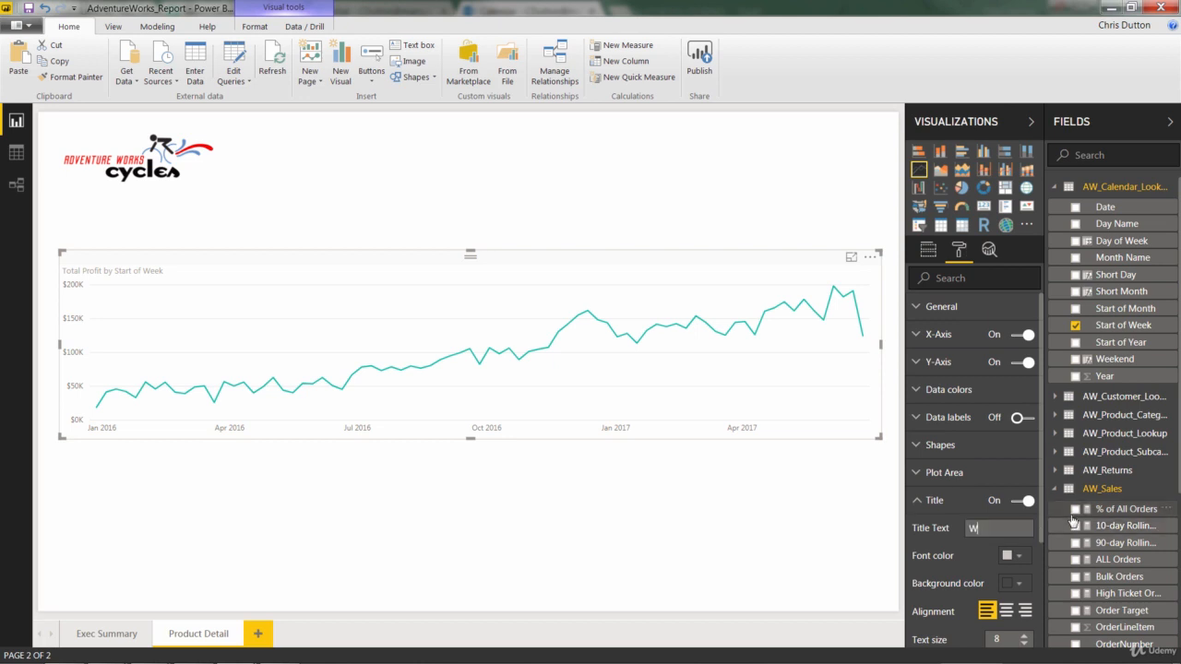
type("Weekly P")
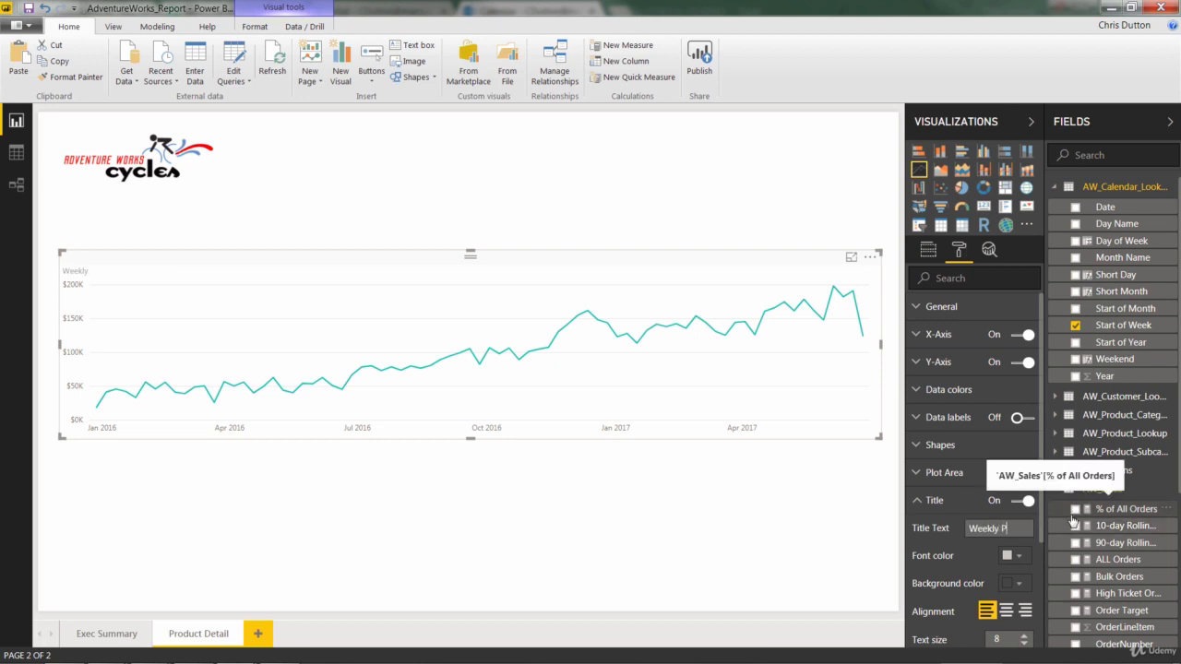
type("rofit")
Duplicate the Weekly Profit chart and stack the original below the logo with the copy aligned directly beneath it
left_click_drag(559, 259, 555, 227)
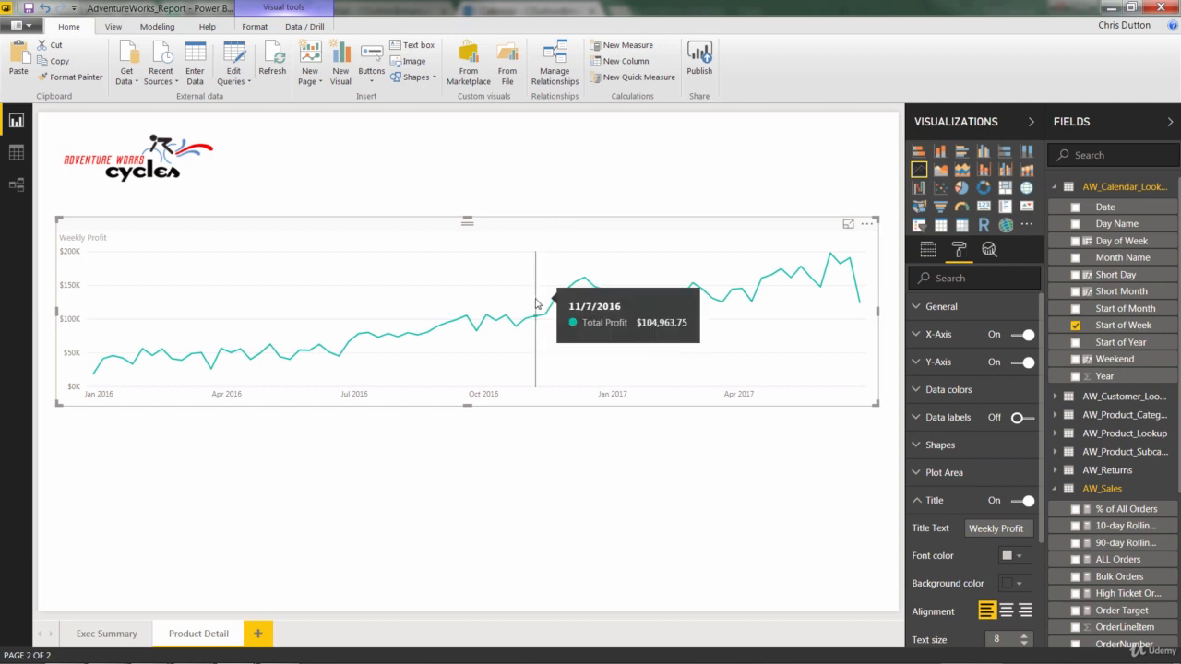
key("ctrl+c")
key("ctrl+v")
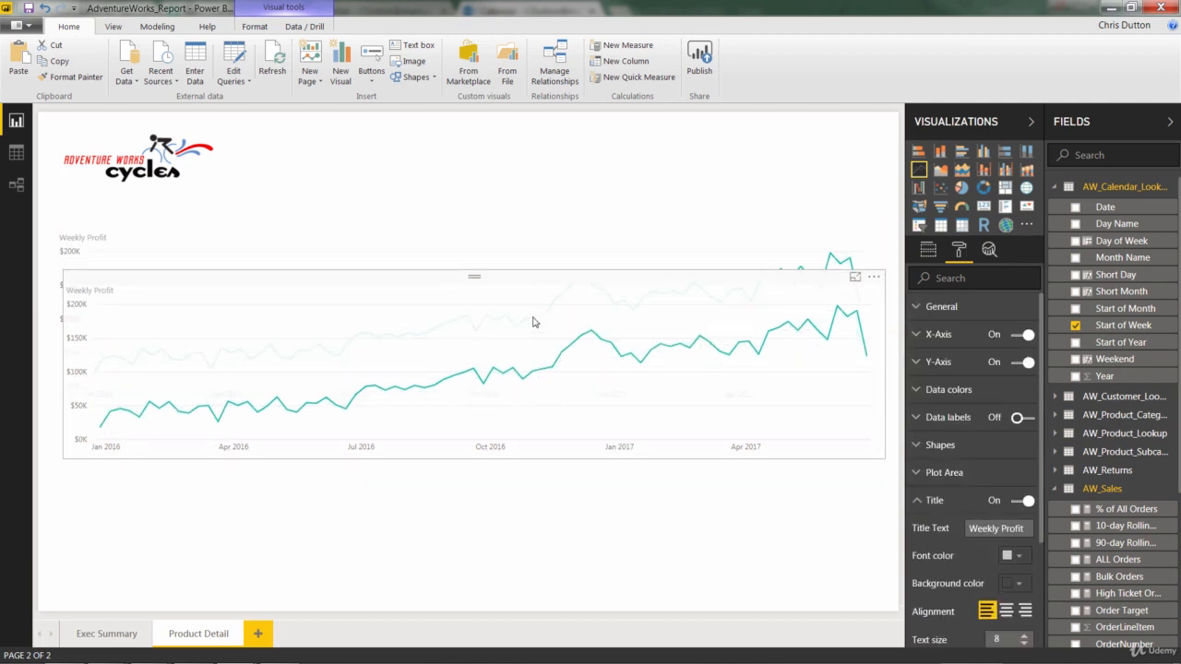
left_click_drag(536, 249, 530, 428)
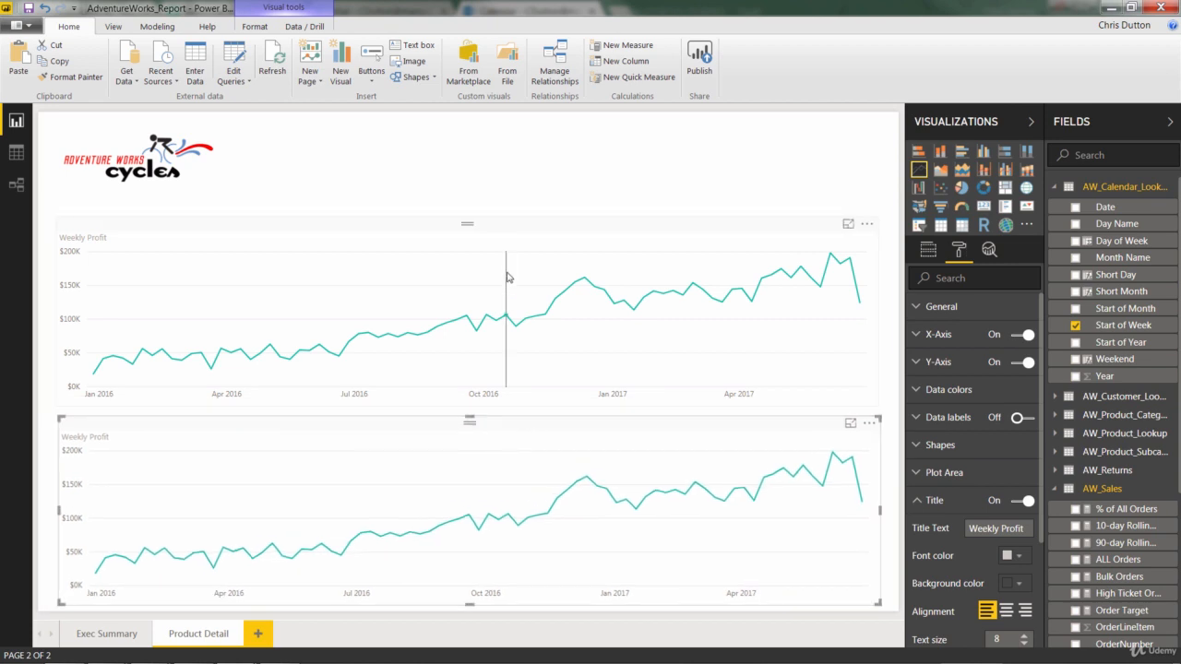
left_click_drag(507, 239, 508, 219)
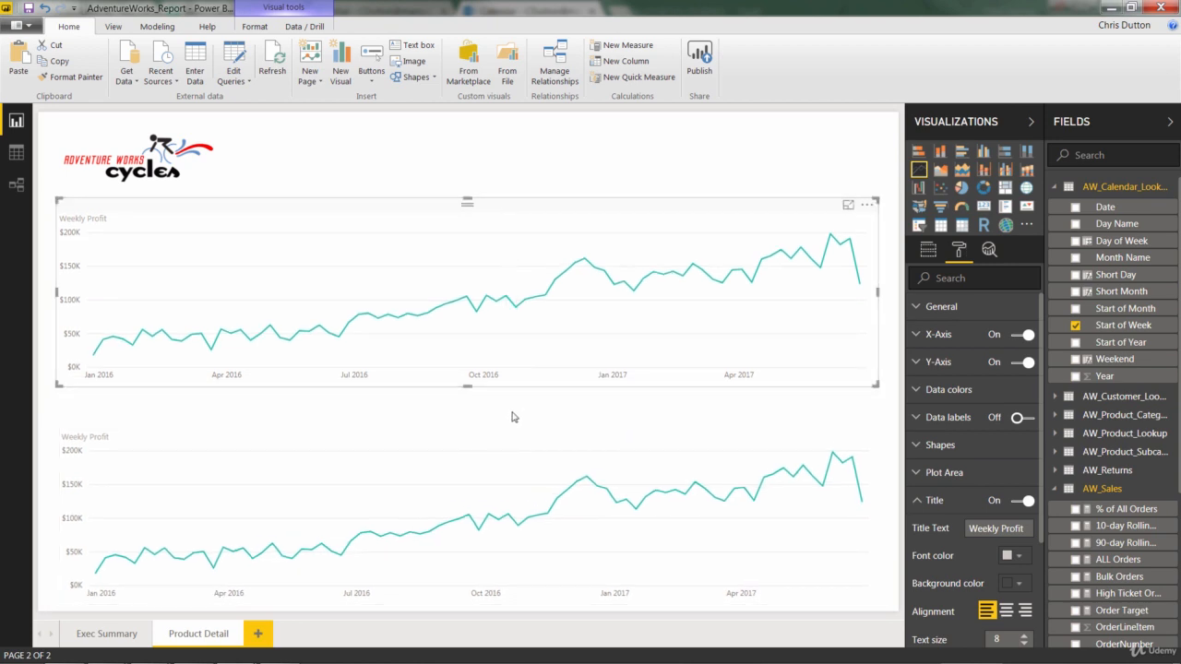
left_click_drag(508, 428, 505, 412)
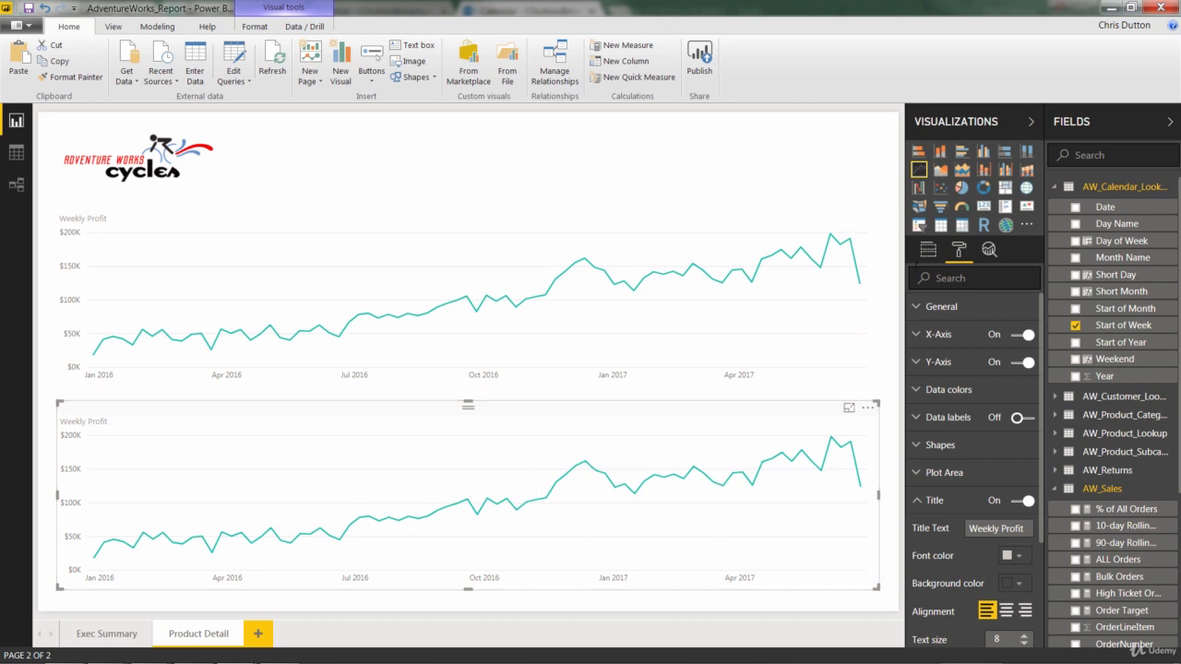
Add Total Returns from the AW_Returns table to the lower line chart's values
left_click(928, 250)
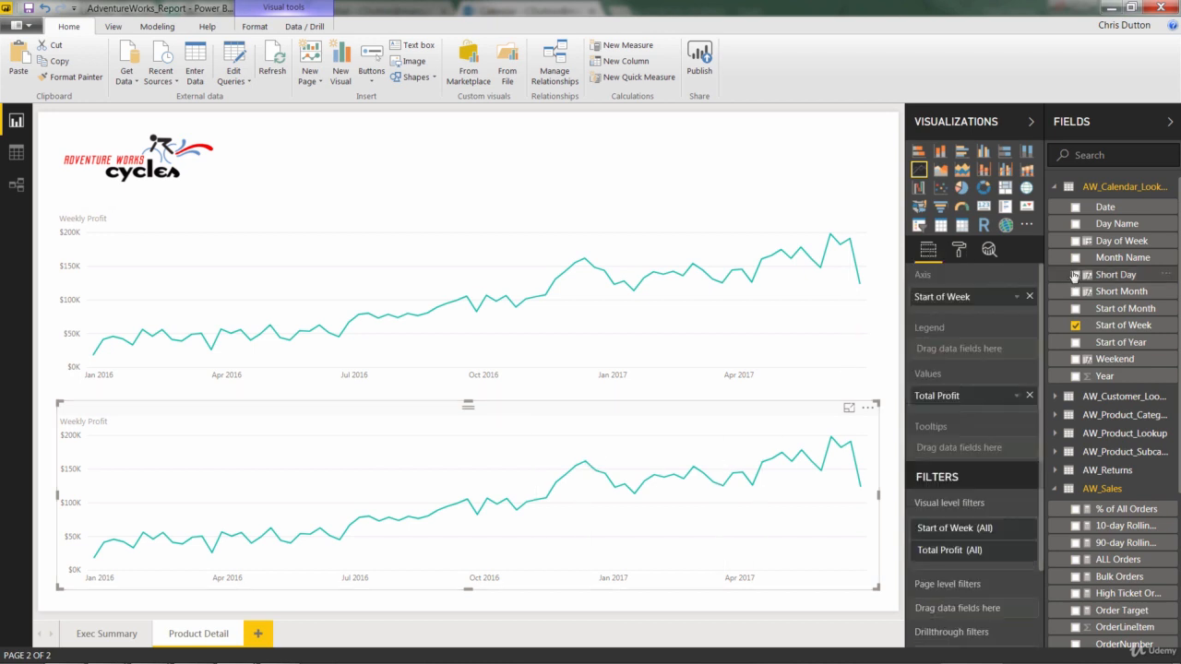
scroll(1076, 287, "down", 5)
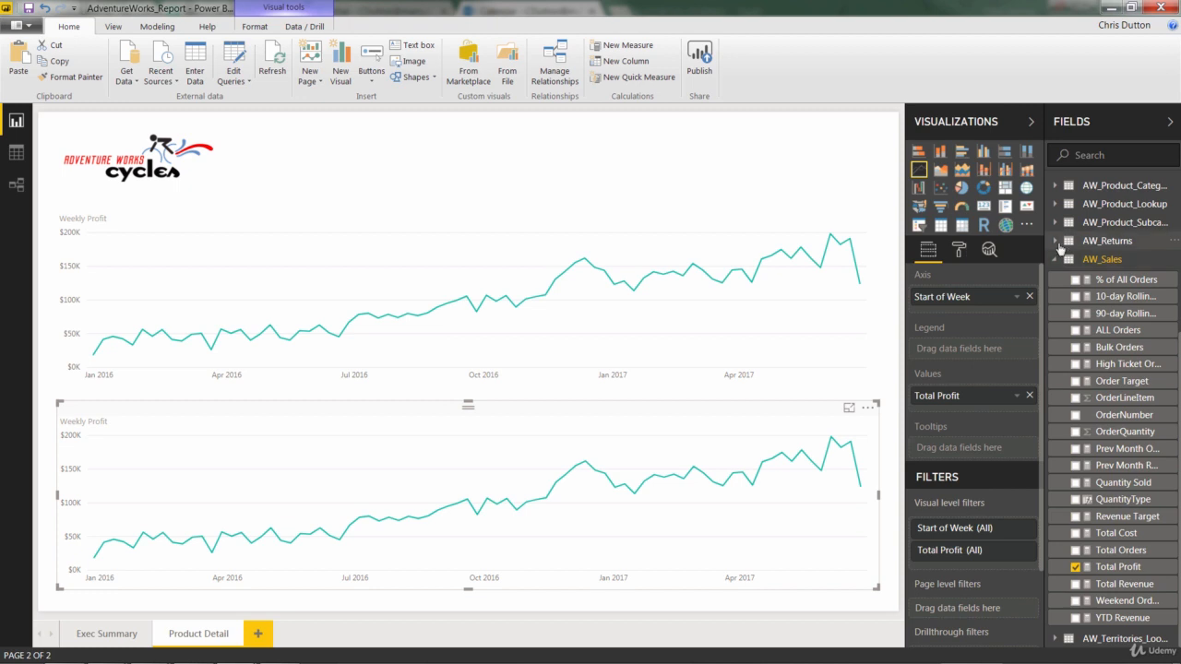
left_click(1057, 243)
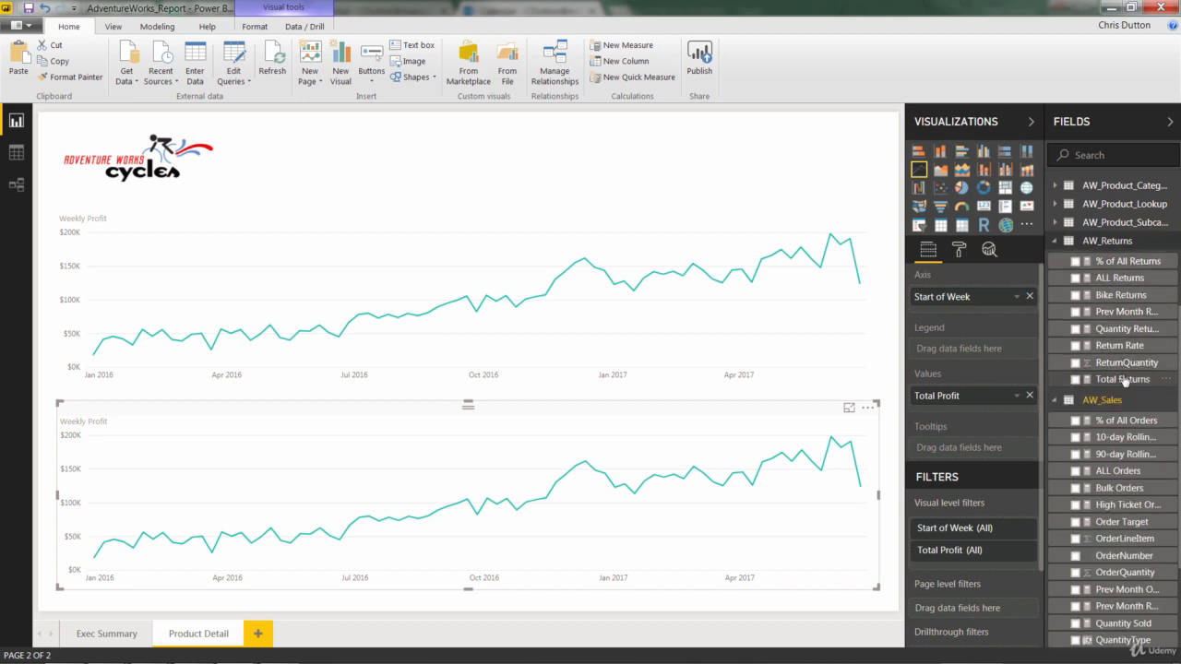
left_click_drag(1123, 381, 986, 395)
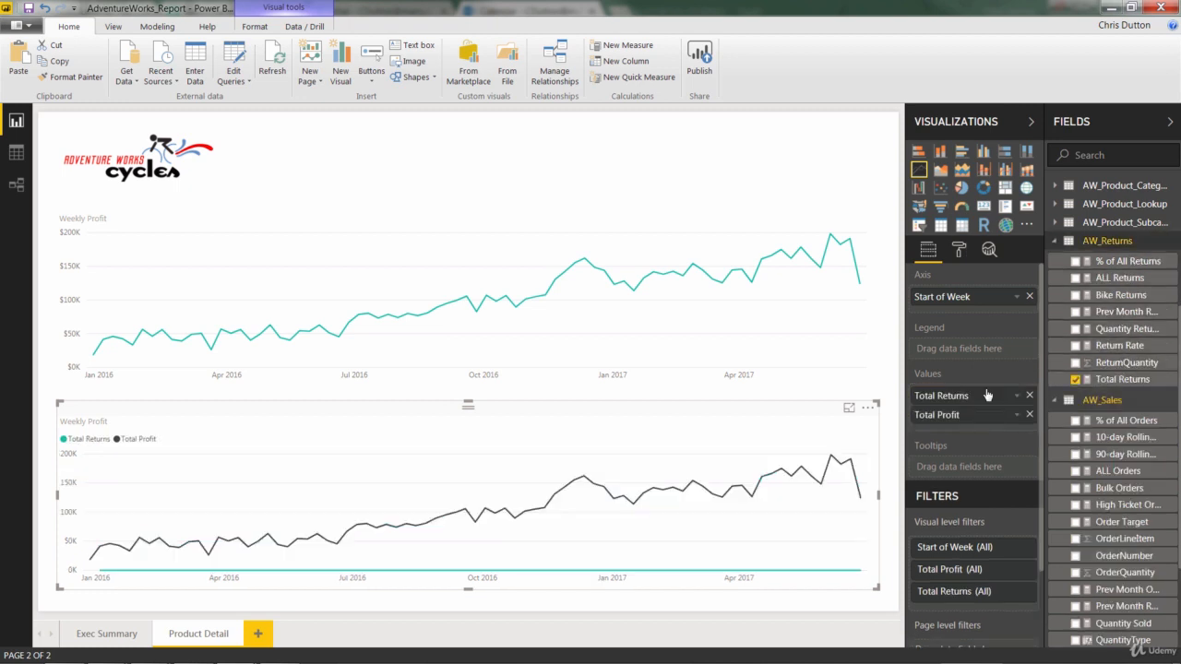
Remove Total Profit from the lower chart's values and set the chart title to "Weekly Return Volume"
left_click(1031, 415)
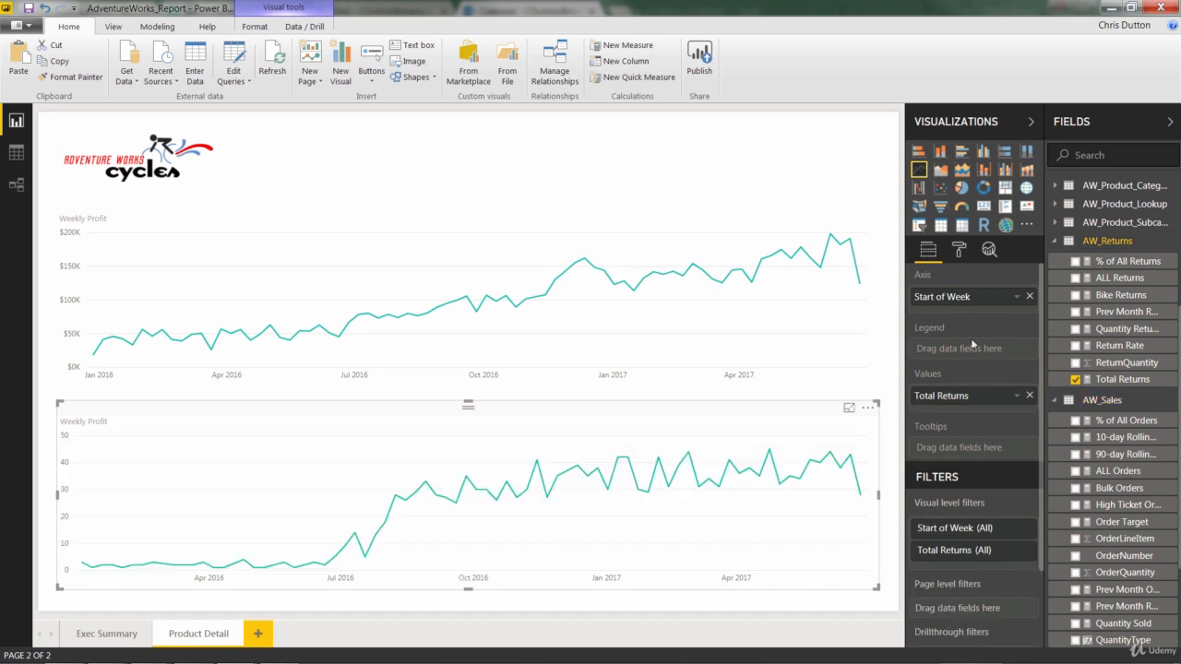
left_click(959, 251)
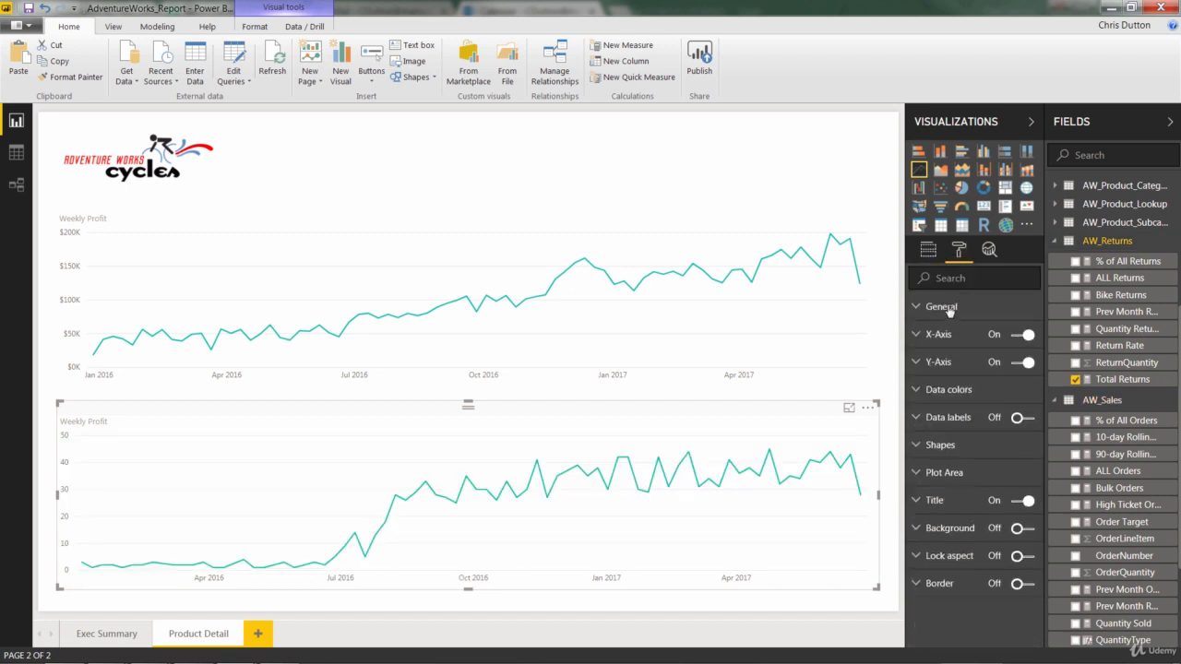
left_click(919, 500)
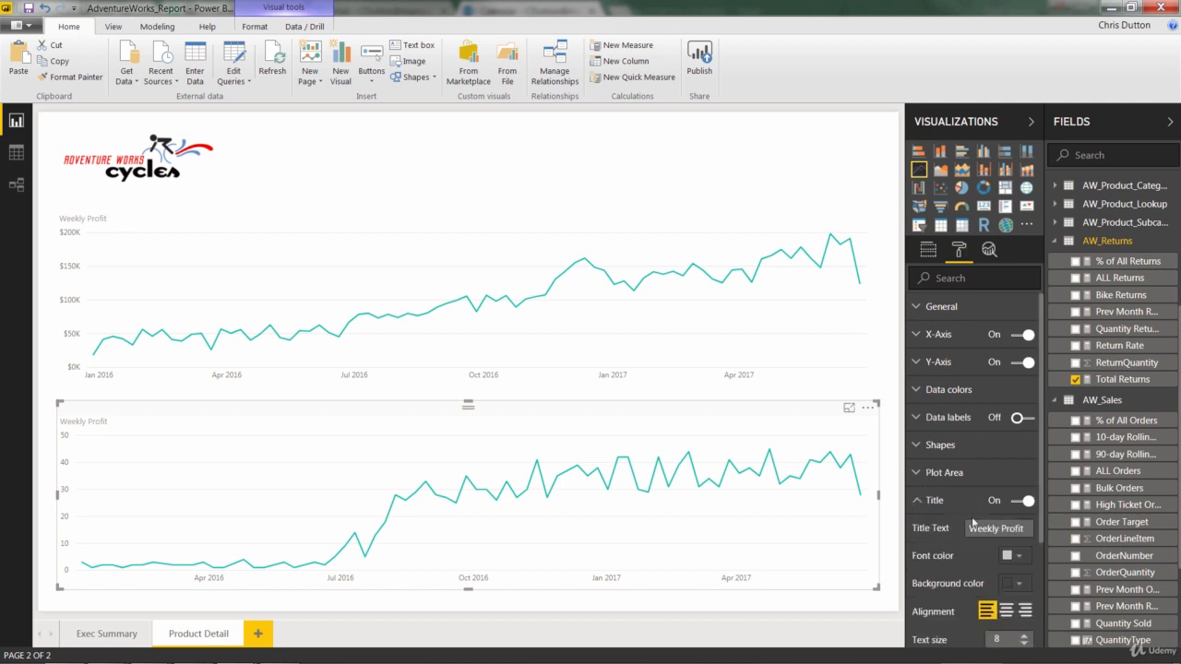
left_click_drag(1003, 528, 1051, 535)
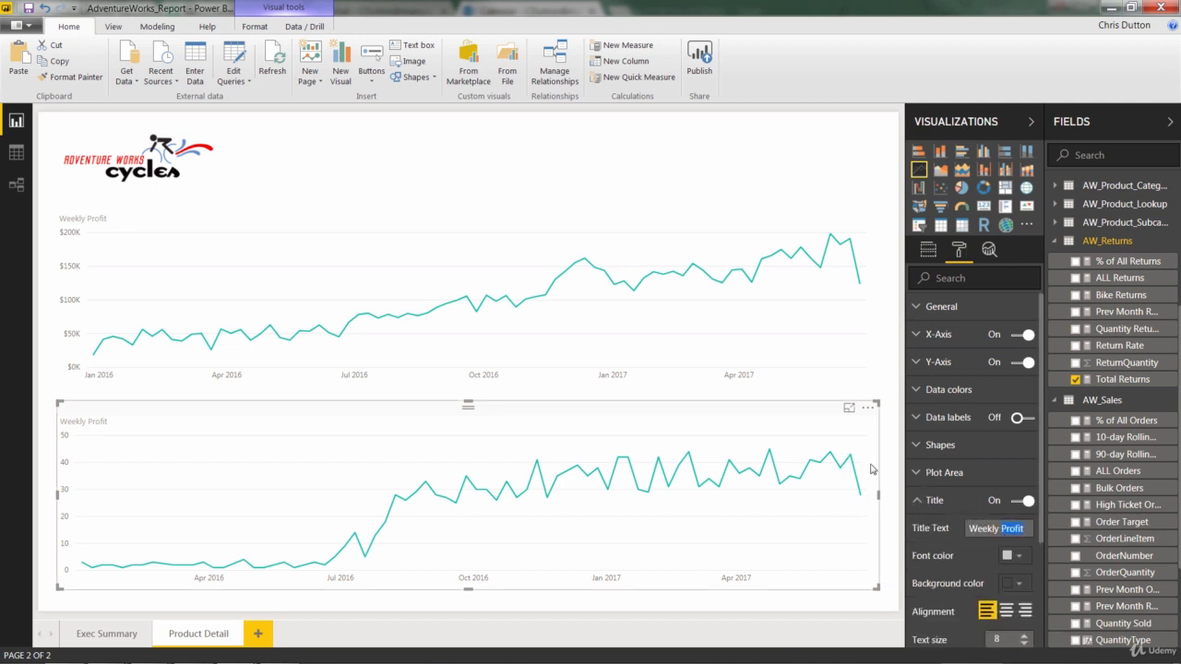
type("Return Volume")
Set the Total Returns data color to a light red theme shade and change the lower chart to an area chart
left_click(922, 390)
left_click(1015, 420)
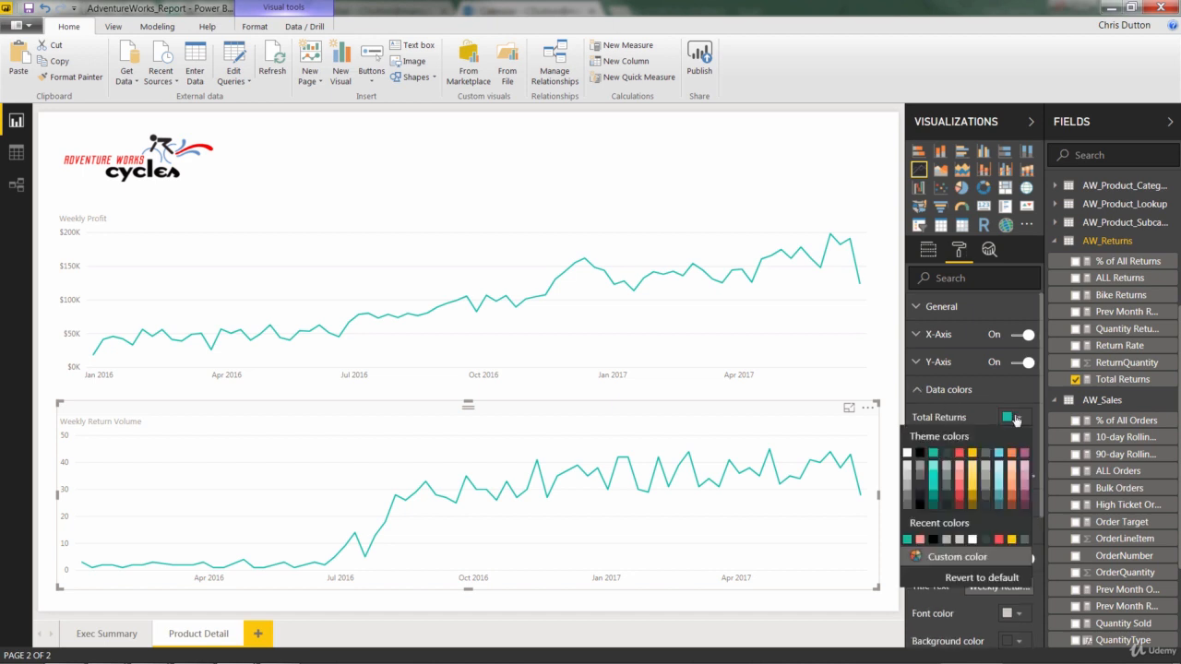
left_click(960, 487)
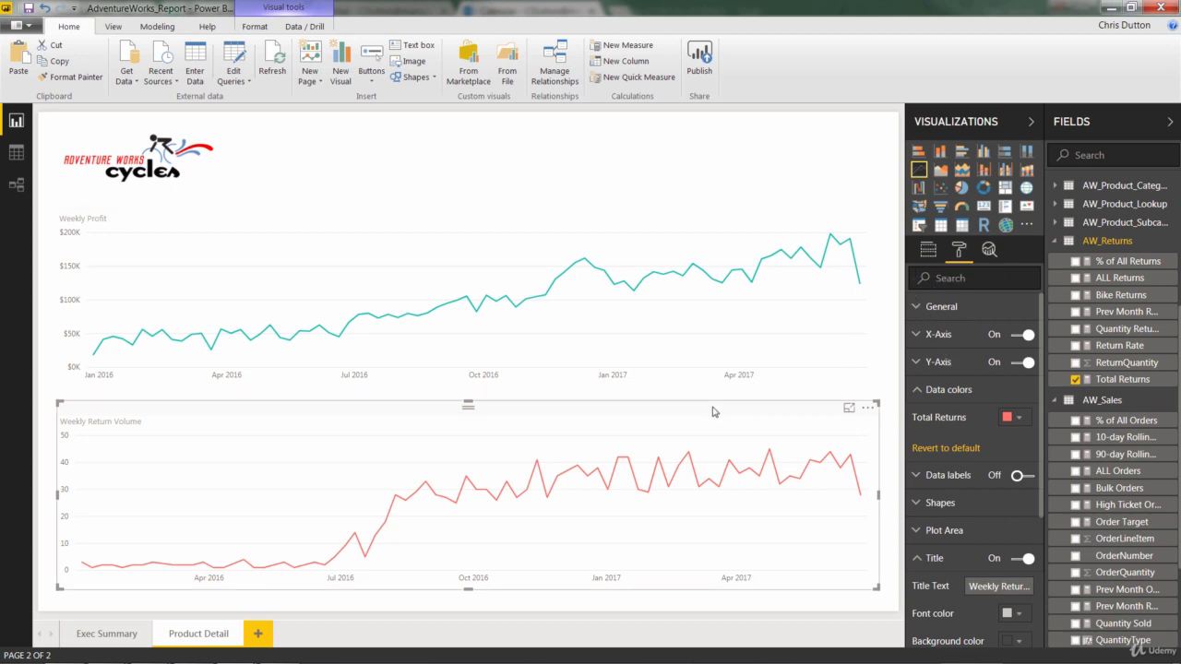
left_click(939, 173)
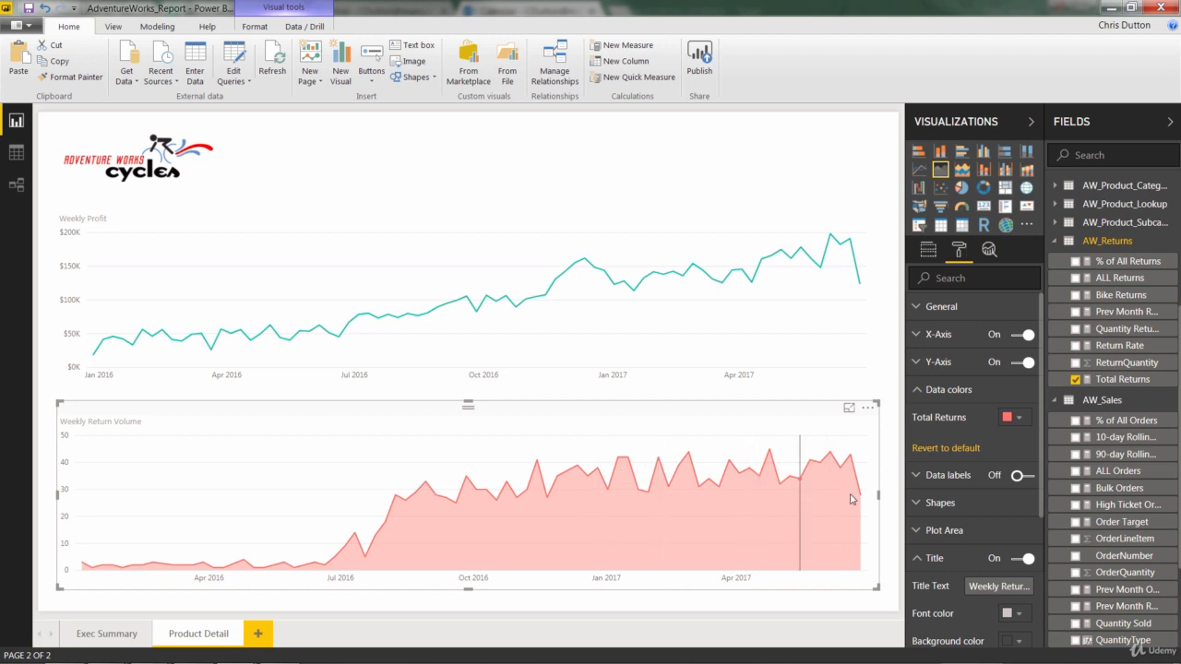
mouse_move(645, 536)
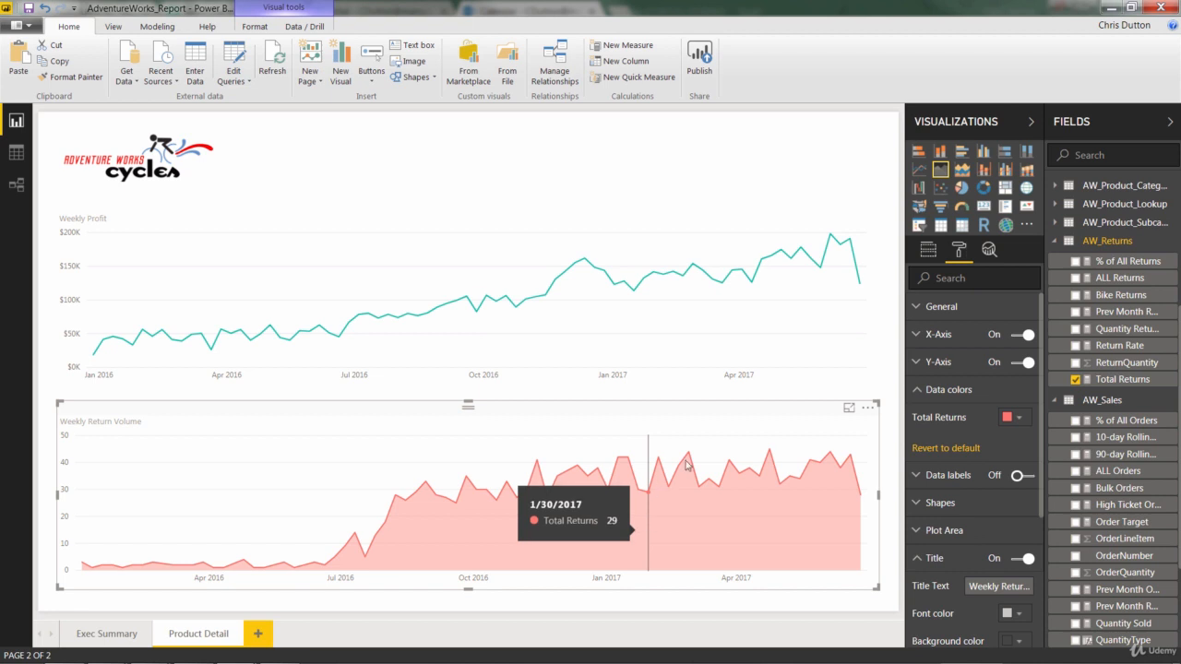
Split the Weekly Return Volume chart by CategoryName from the product category lookup table as legend, and change it to a stacked area chart
left_click(927, 251)
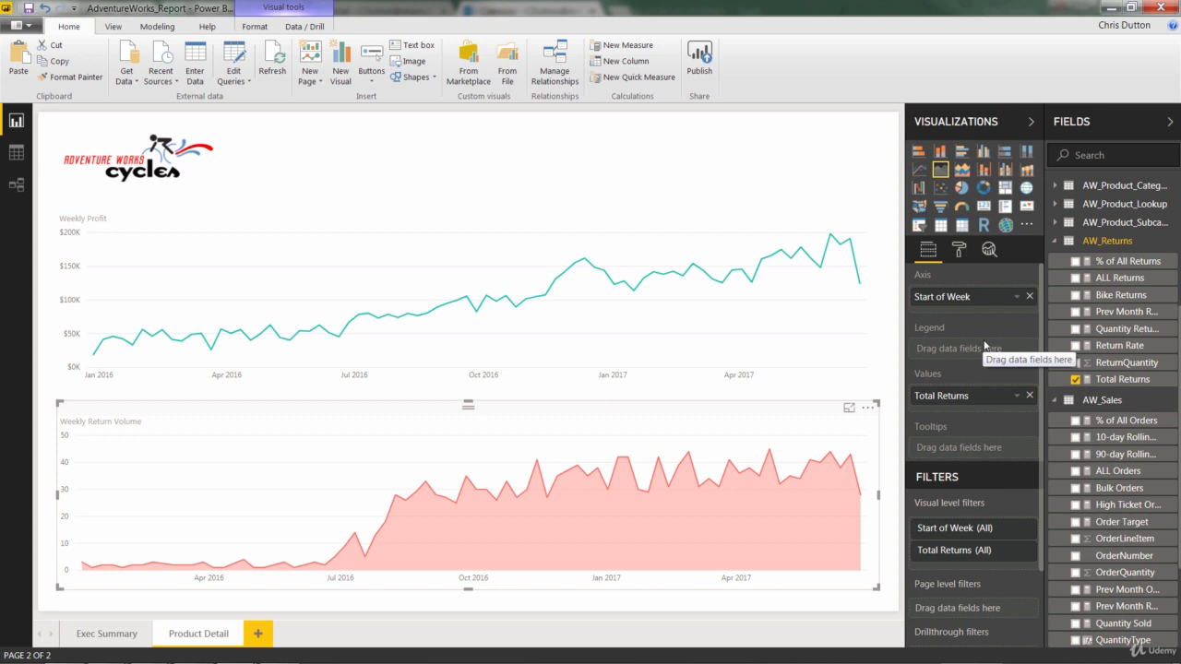
left_click(1054, 242)
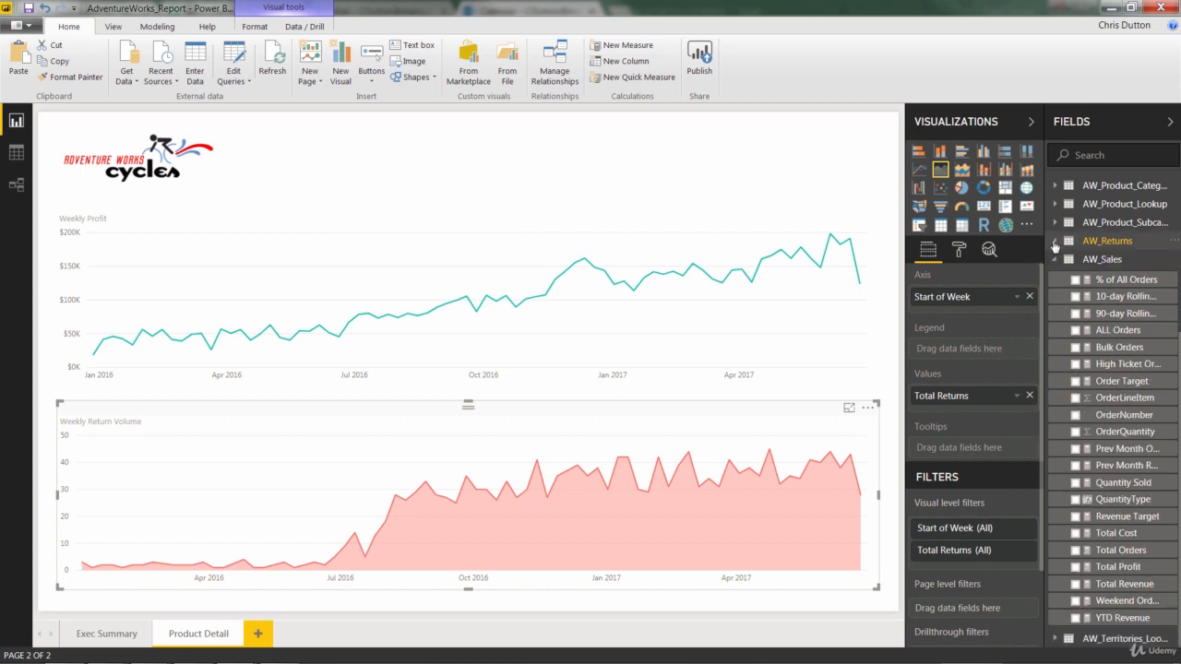
left_click(1055, 186)
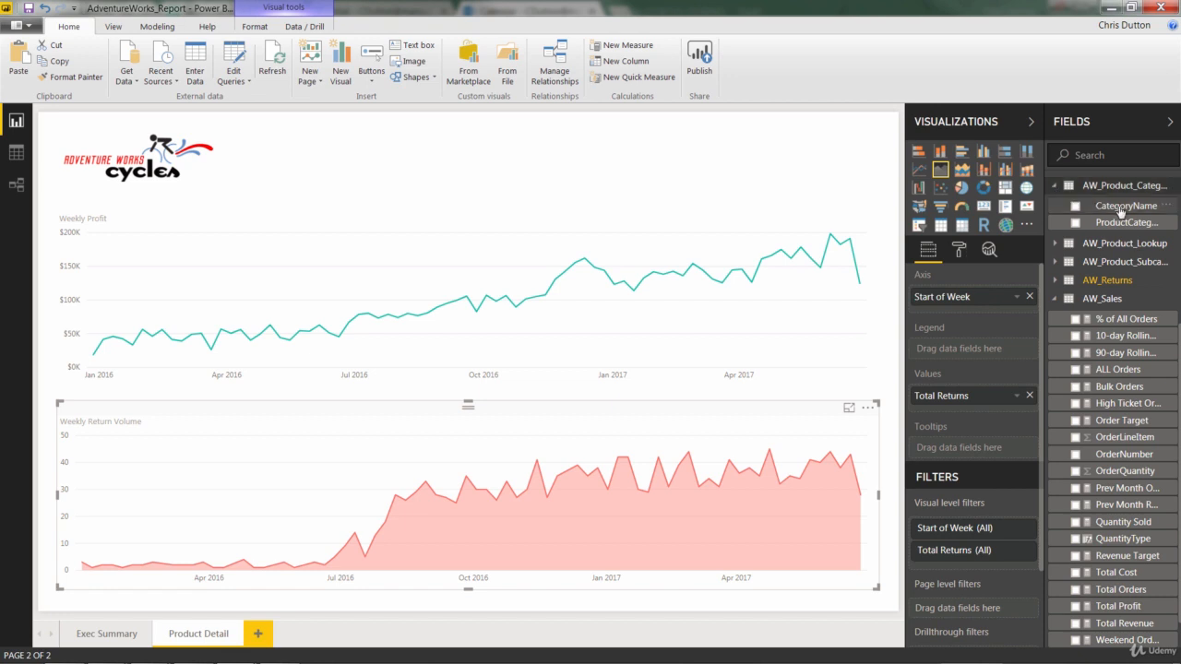
left_click_drag(1111, 209, 991, 356)
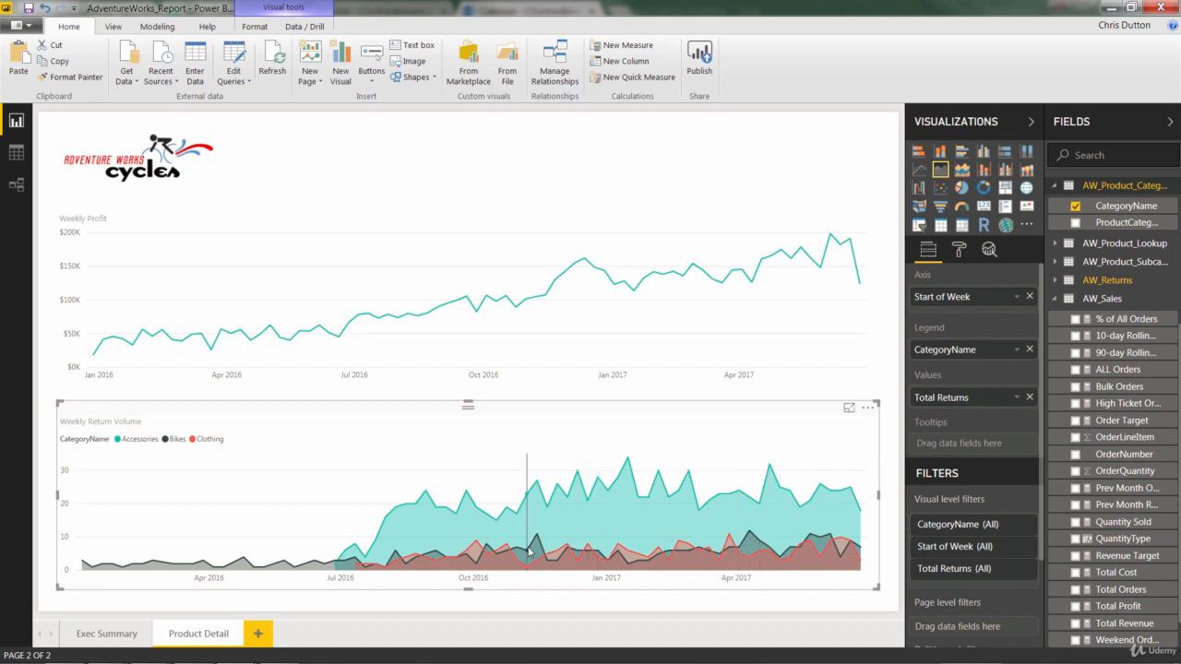
mouse_move(528, 551)
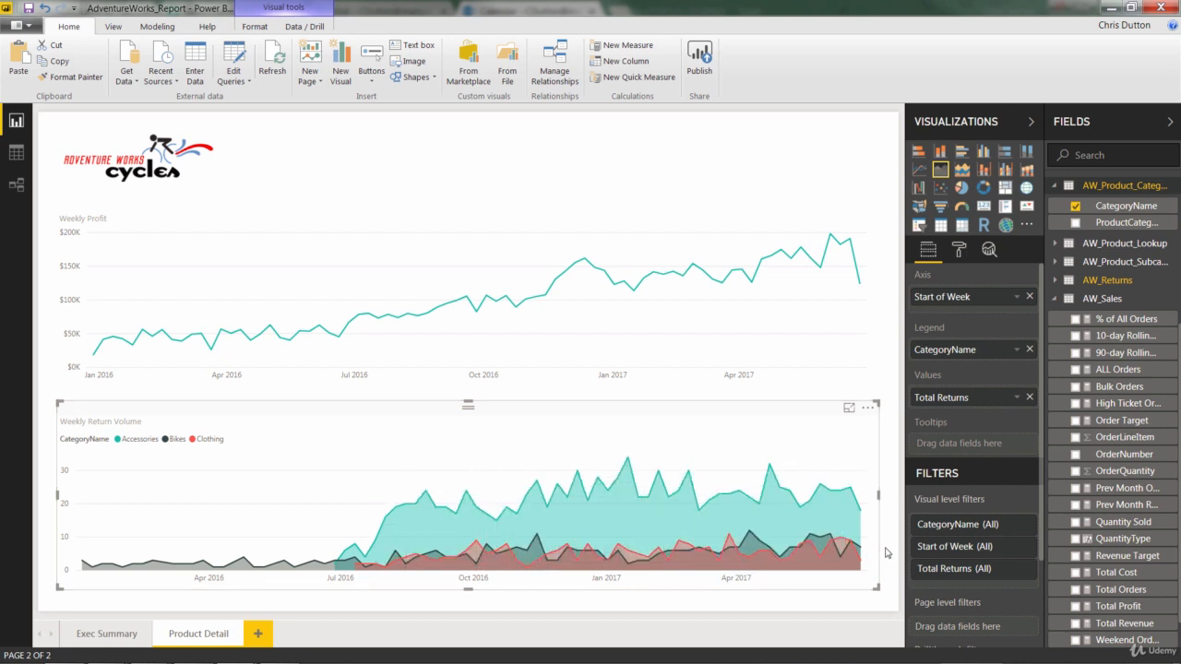
left_click(960, 171)
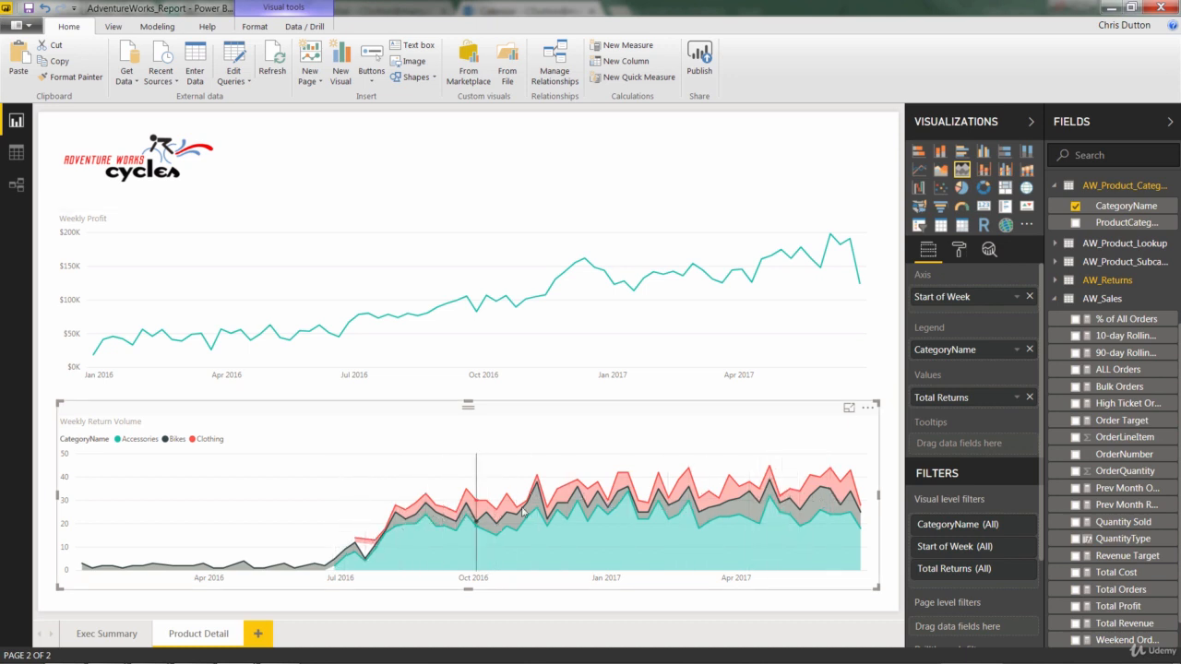
mouse_move(765, 507)
mouse_move(852, 468)
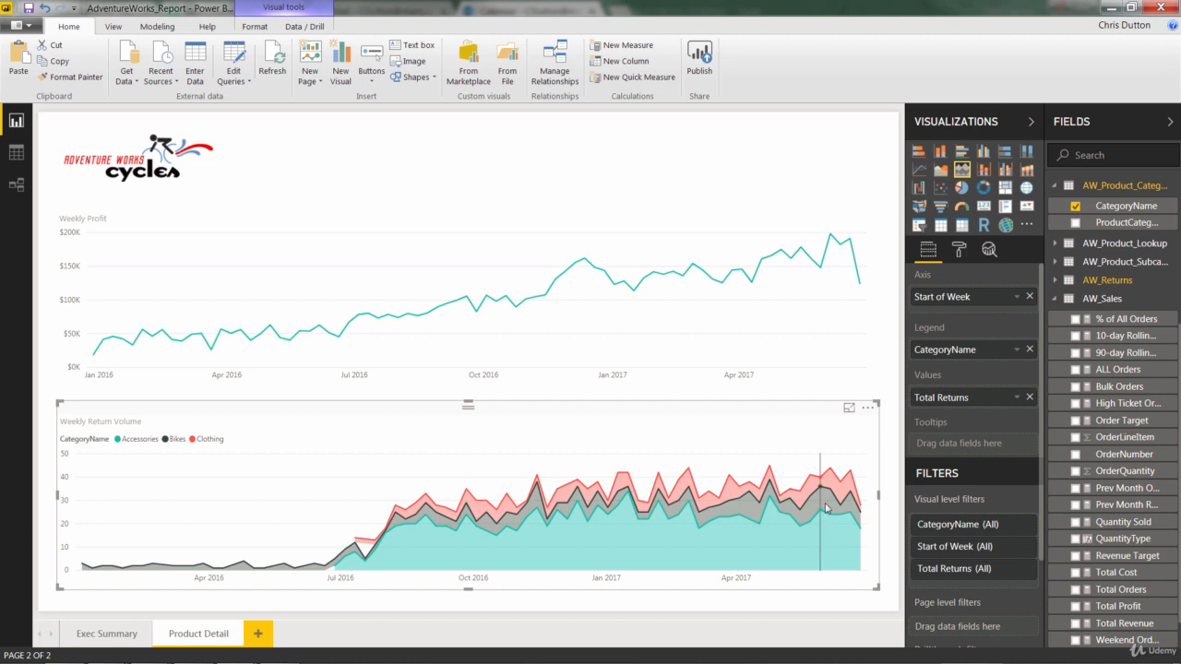
mouse_move(829, 498)
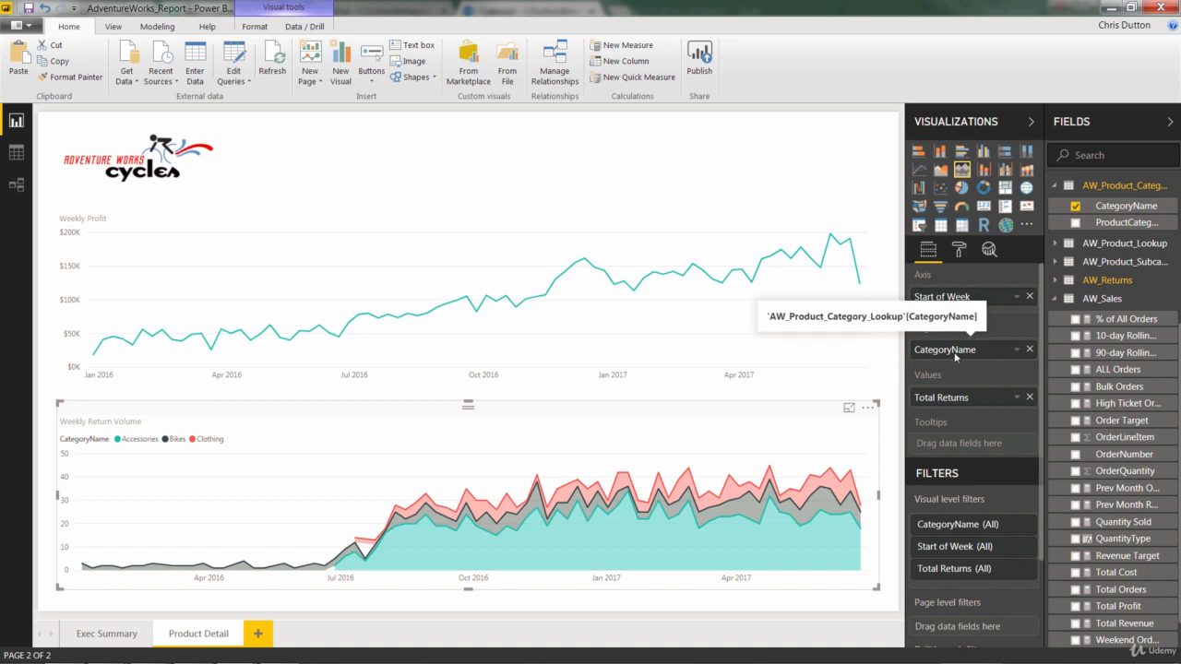
Remove CategoryName from the Weekly Return Volume chart's legend and return it to a plain area chart
left_click(1029, 350)
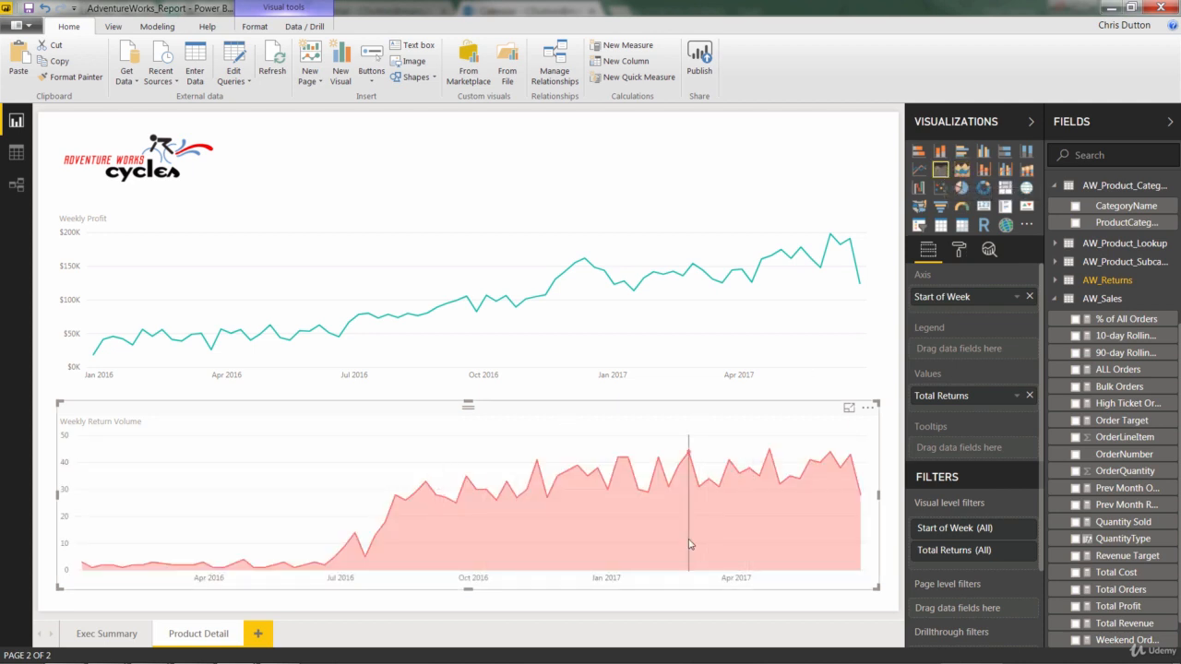
mouse_move(690, 544)
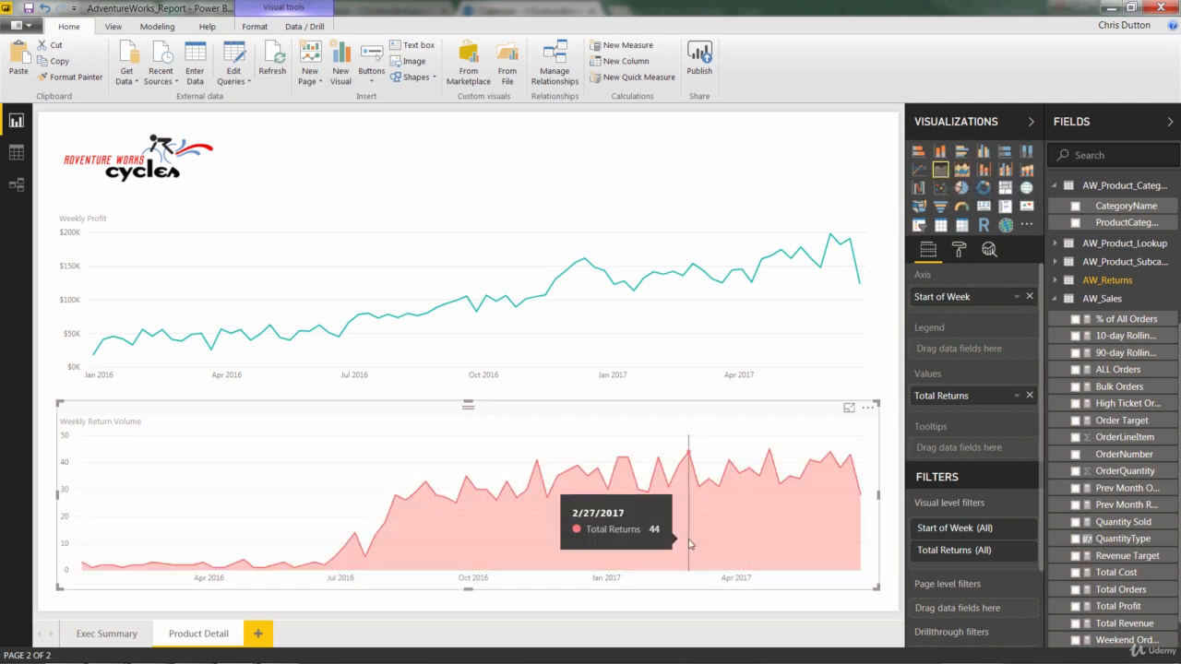